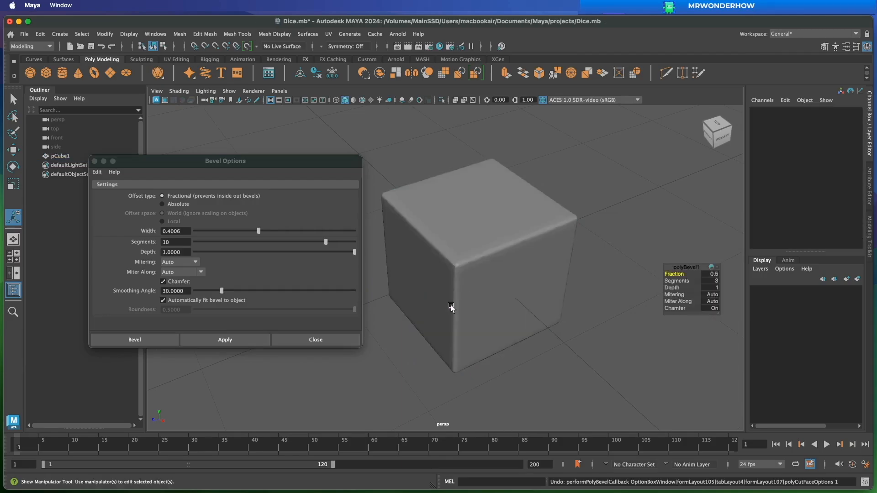
Step: Undo the last bevel and select all twelve outer border edges of the subdivided cube
click(339, 343)
key(super+z)
click(583, 270)
click(500, 255)
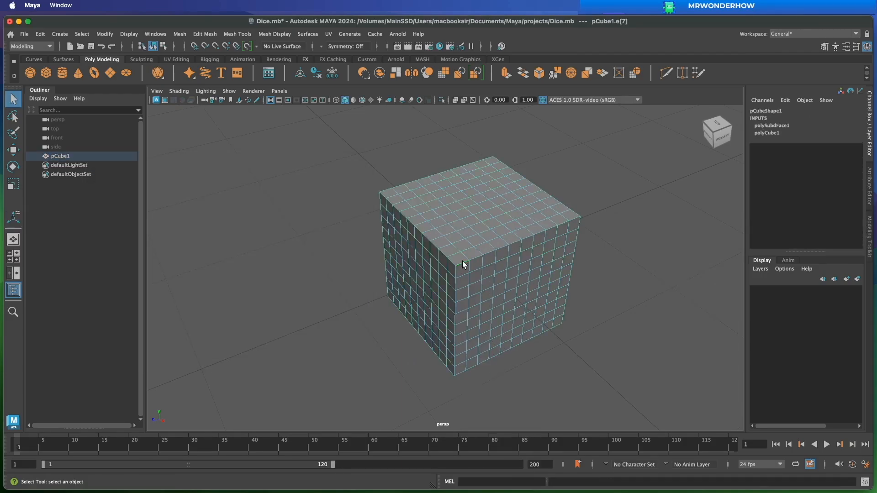
alt+drag(522, 261, 589, 356)
shift+click(396, 320)
shift+click(498, 369)
shift+click(443, 353)
alt+drag(437, 240, 462, 247)
Step: Bevel the selected cube edges with 10 segments and the fractional width raised to its maximum
click(204, 34)
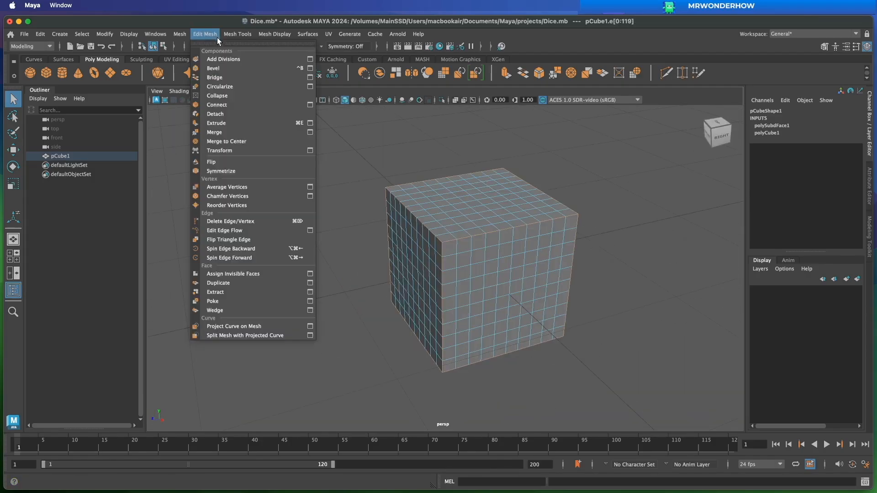
click(307, 69)
click(225, 339)
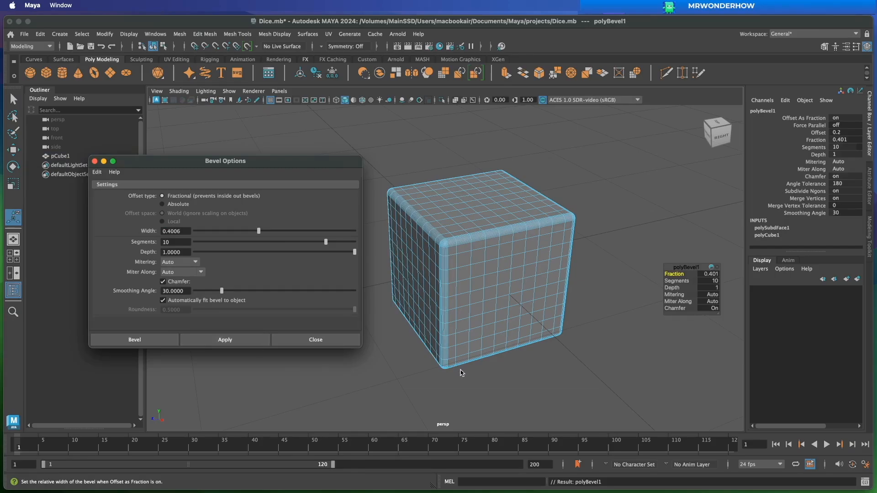
key(super+z)
drag(259, 231, 355, 231)
click(247, 341)
click(315, 340)
Step: Deselect the beveled edges and return the cube to Object Mode
alt+drag(347, 333, 414, 361)
click(415, 360)
right_drag(468, 220, 495, 235)
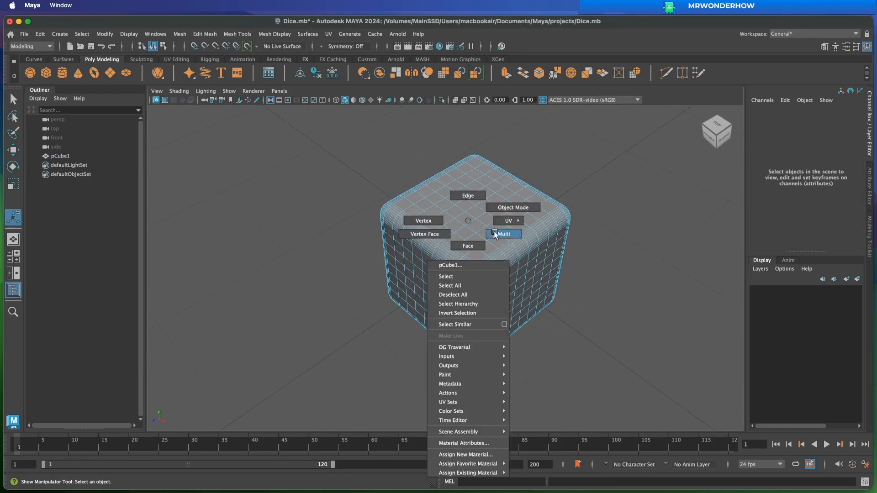
alt+drag(602, 277, 559, 280)
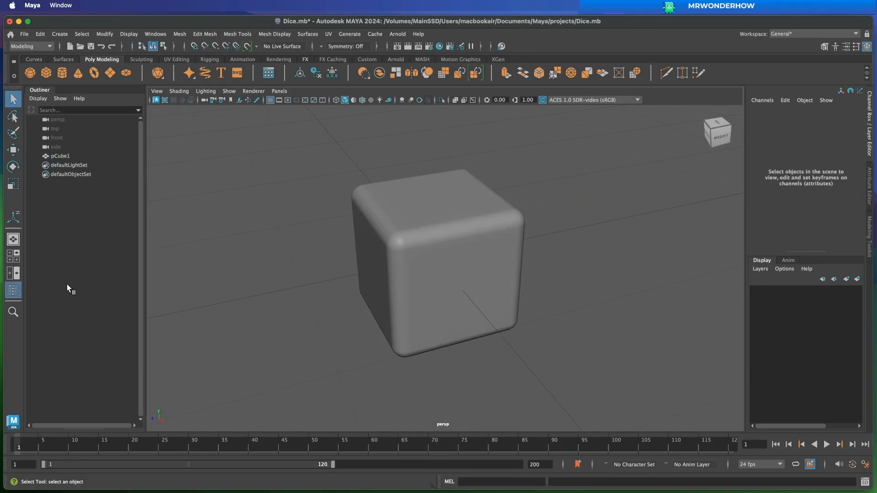
Step: Rename the pCube1 object to Dice and clear the selection
click(64, 157)
right_click(71, 160)
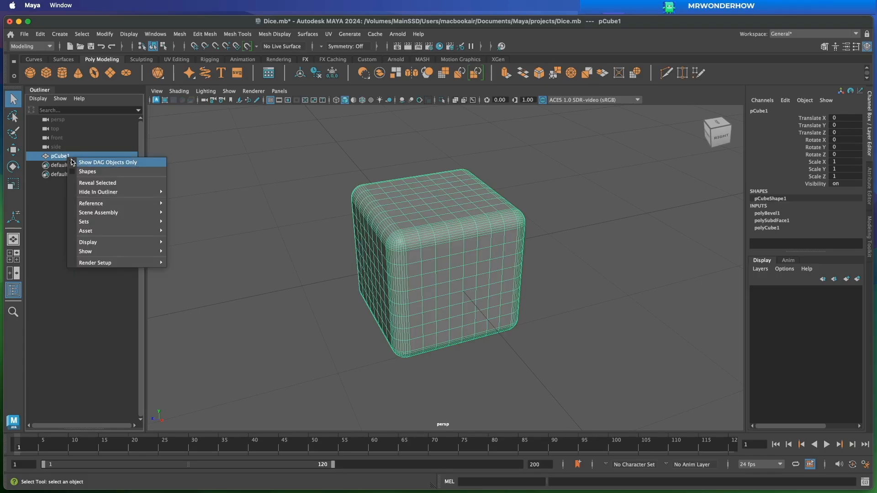
click(66, 156)
double_click(64, 156)
text(Dice)
key(Return)
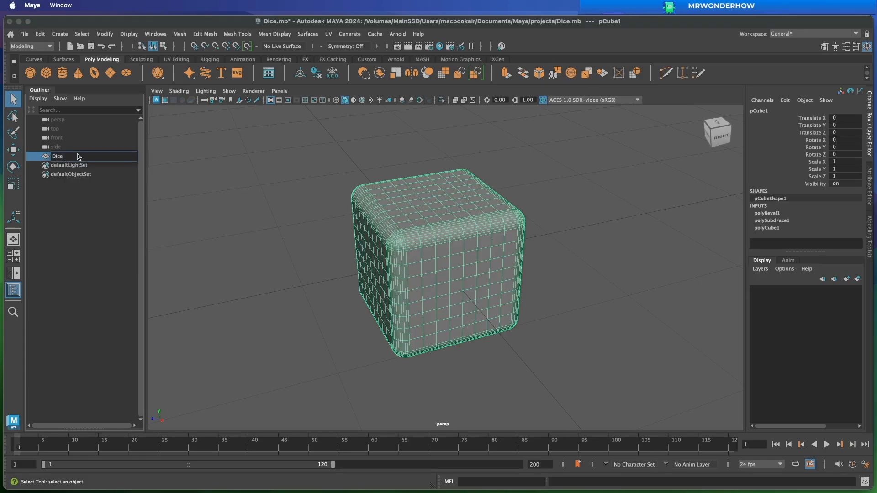
click(195, 264)
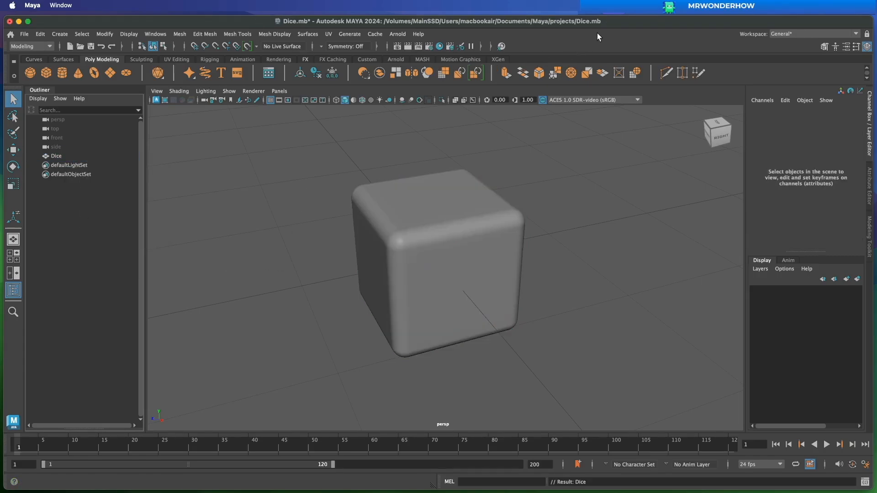
Step: Select the Dice object and switch to the UV Editing workspace
click(417, 218)
click(328, 33)
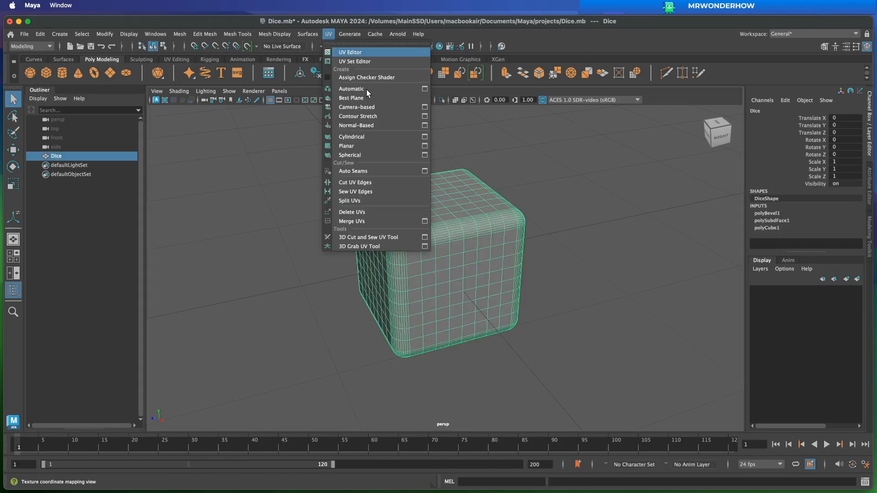
key(Escape)
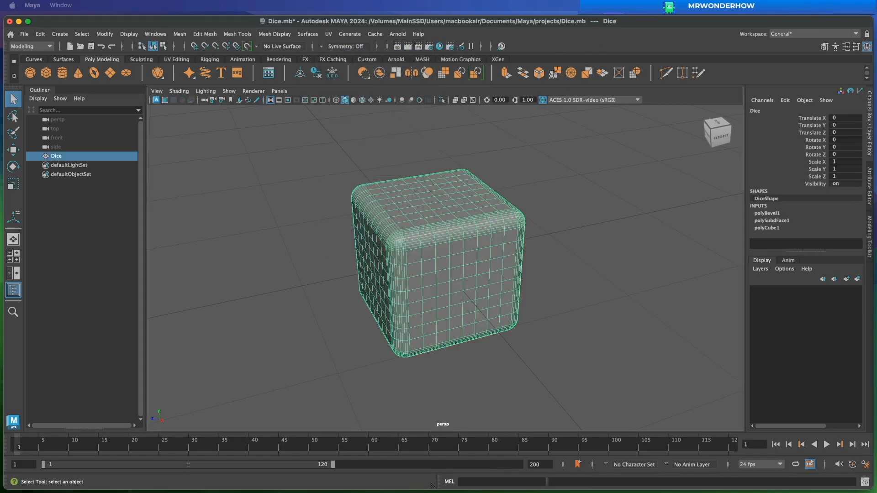
click(579, 84)
click(787, 31)
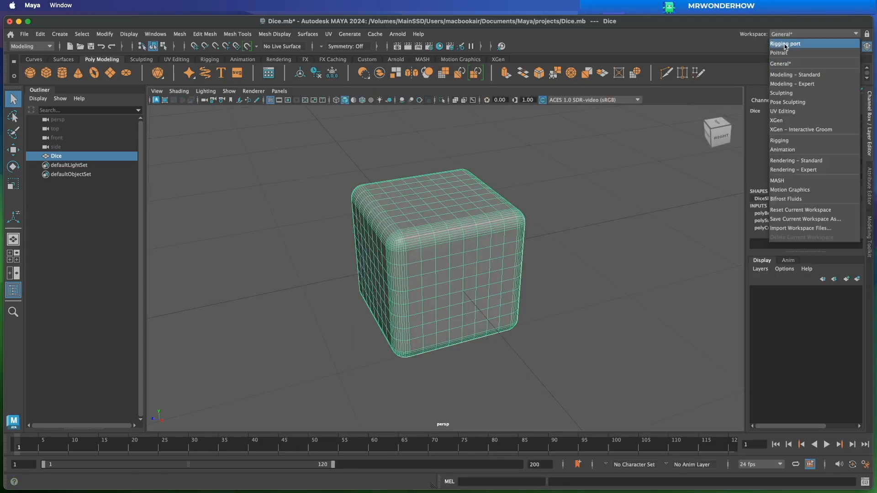
click(783, 111)
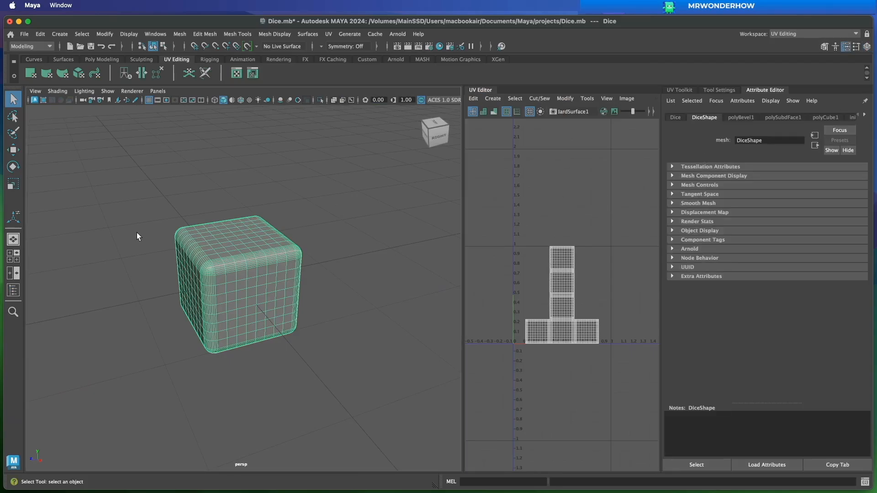
Step: Apply an automatic UV projection with 6 planes, optimized for fewer pieces, to the Dice object and save the scene
alt+drag(139, 248, 138, 273)
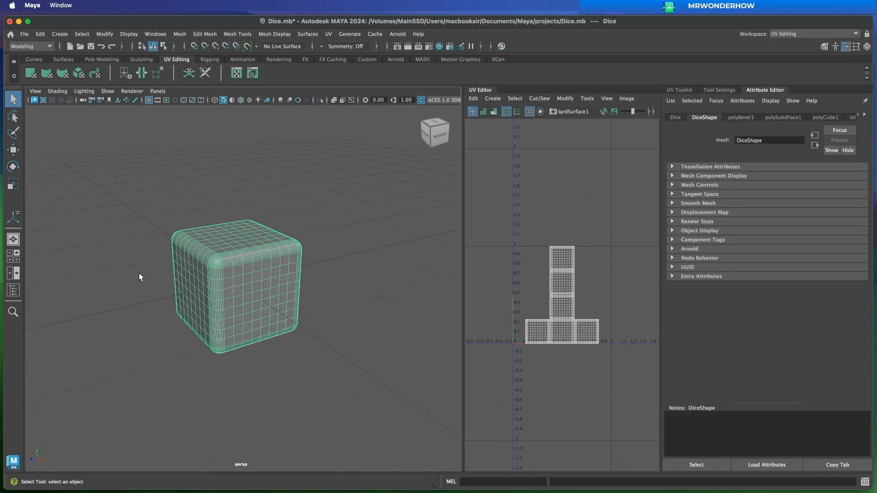
click(329, 34)
click(429, 73)
click(212, 318)
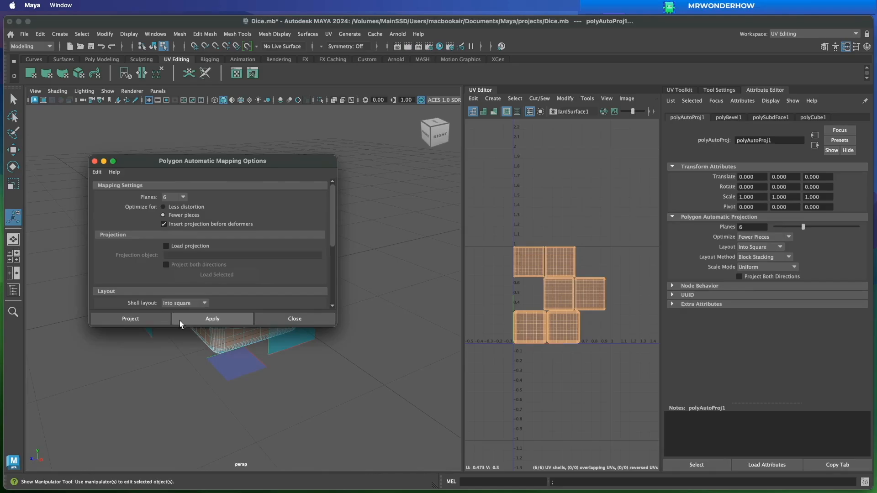
click(295, 318)
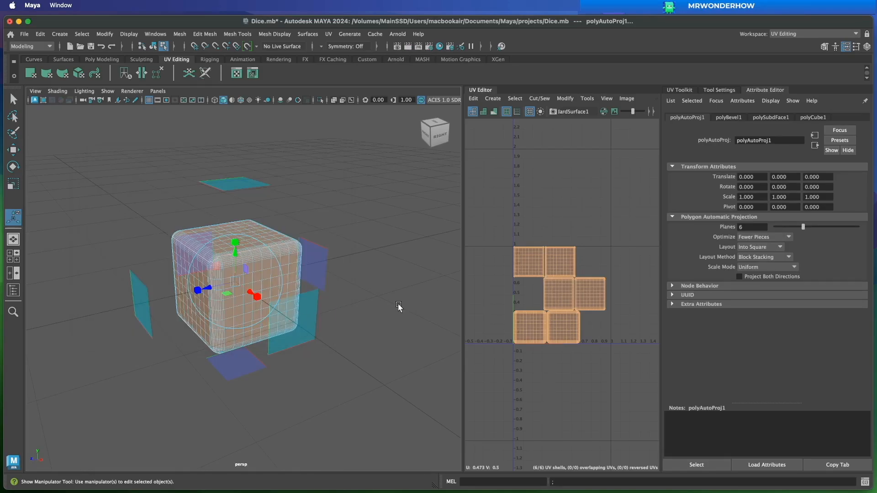
alt+drag(391, 307, 399, 311)
click(399, 280)
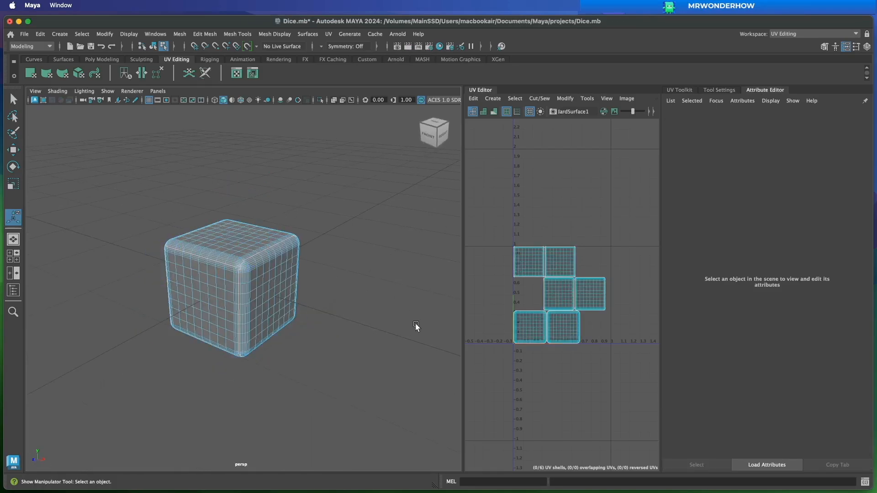
alt+drag(444, 337, 402, 338)
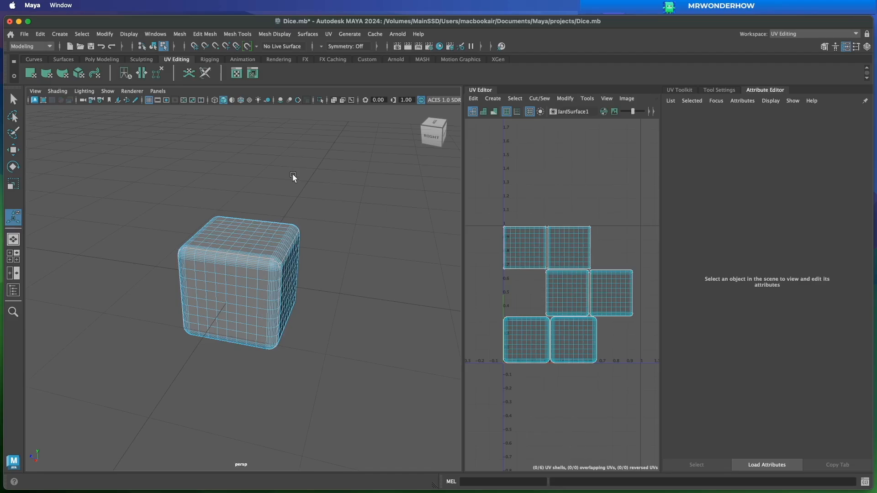
key(super+s)
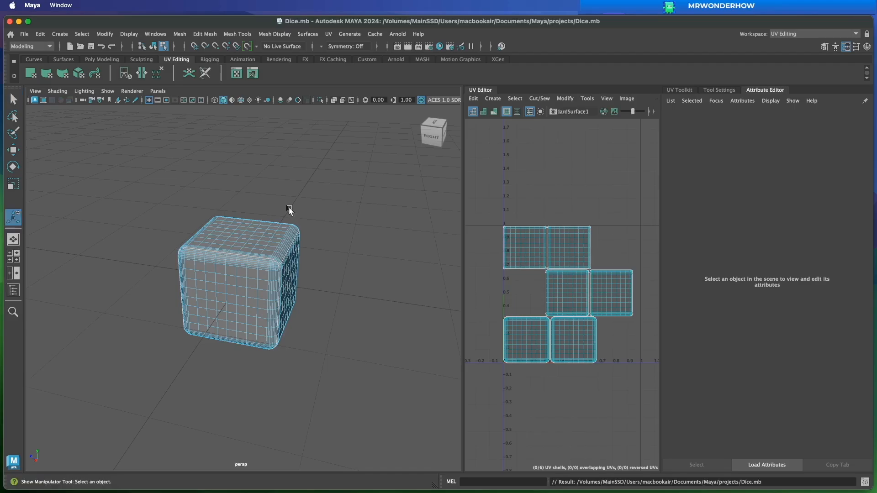
Step: Select the dice in Object Mode and export the selection as an FBX file named Dices to the Downloads folder
right_drag(337, 220, 355, 212)
right_drag(354, 213, 354, 212)
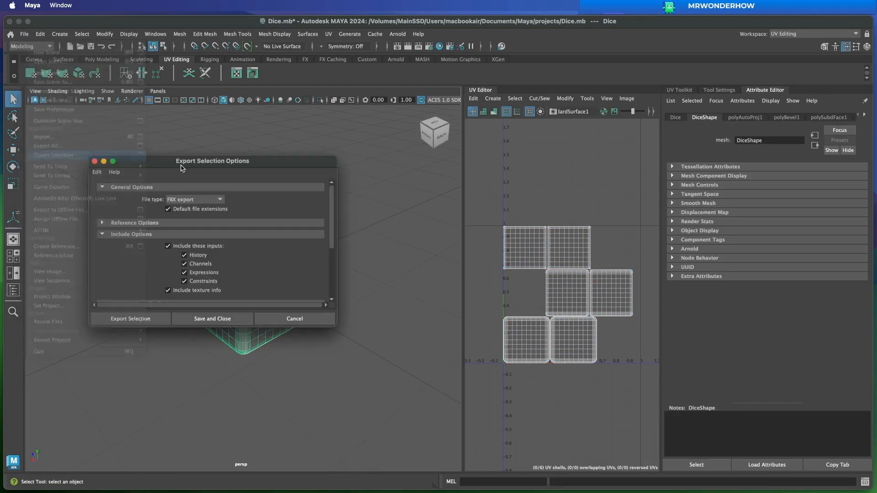
click(132, 317)
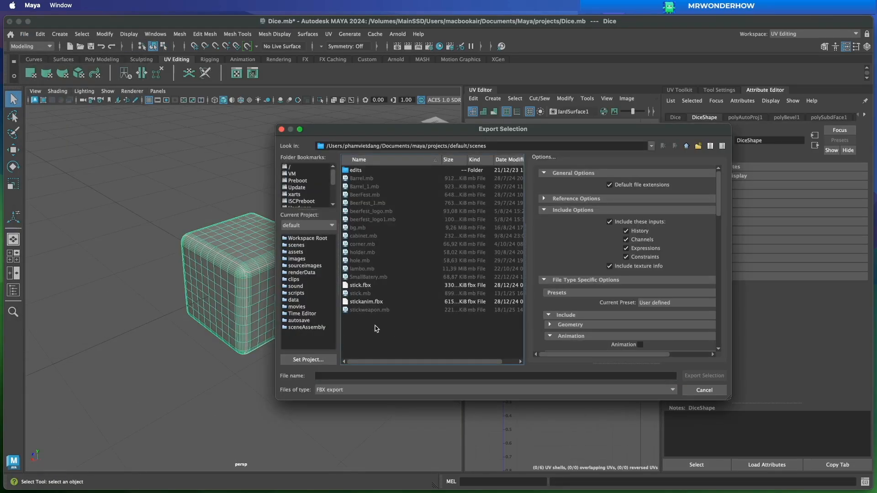
click(306, 201)
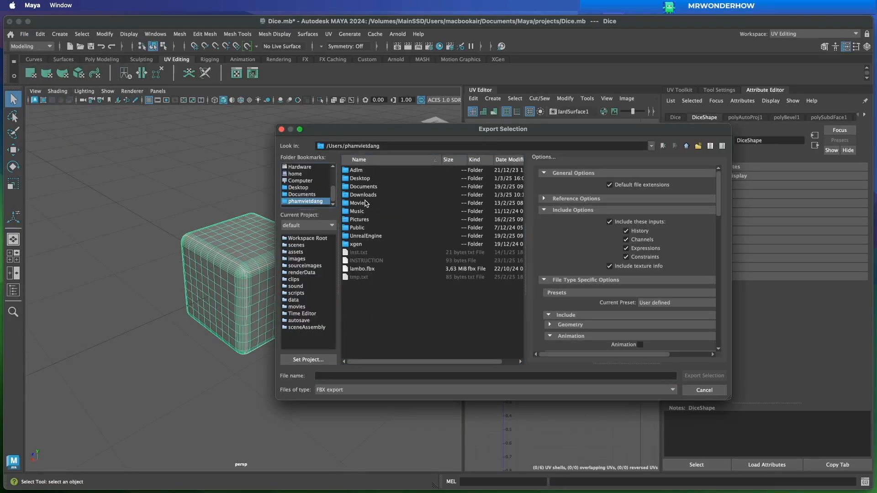
double_click(364, 196)
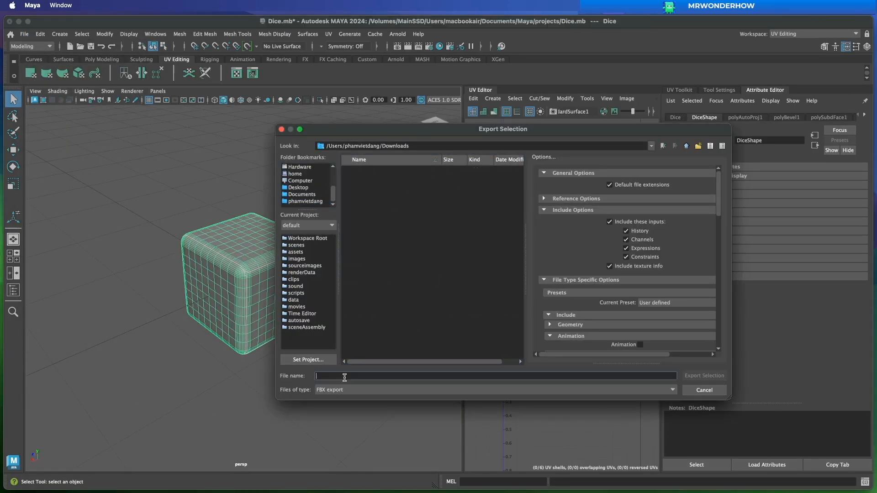
text(Dices)
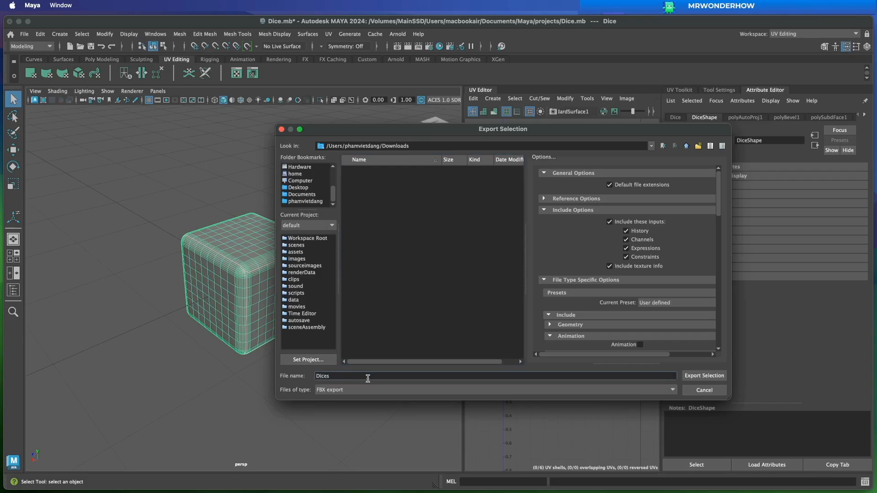
click(705, 376)
Step: Assign a new Lambert material to the dice and set its color to black
alt+drag(315, 340, 297, 296)
right_drag(297, 296, 297, 296)
right_drag(297, 296, 296, 455)
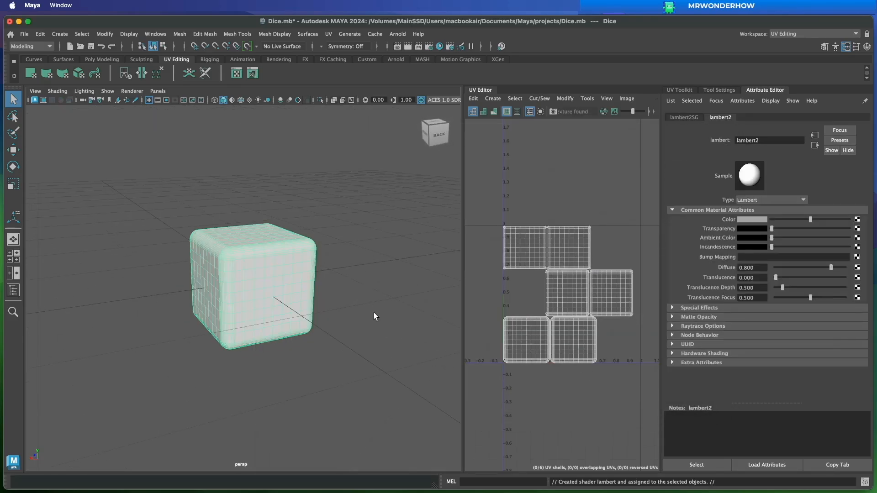
click(756, 219)
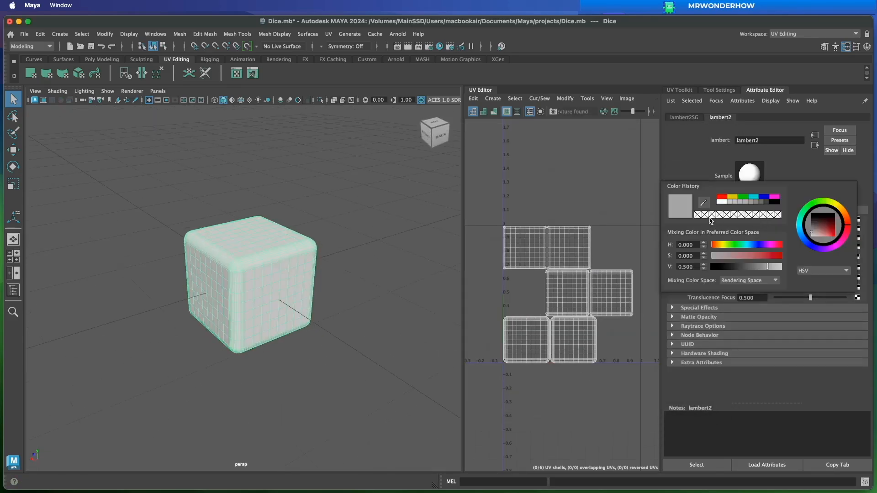
click(774, 200)
alt+drag(345, 339, 315, 279)
click(338, 319)
Step: Save the scene and export the selected dice as an FBX file named Dices to the default project's scenes folder
click(268, 264)
key(super+s)
right_drag(258, 183, 305, 169)
click(287, 263)
click(23, 36)
click(139, 155)
click(132, 318)
text(Dices)
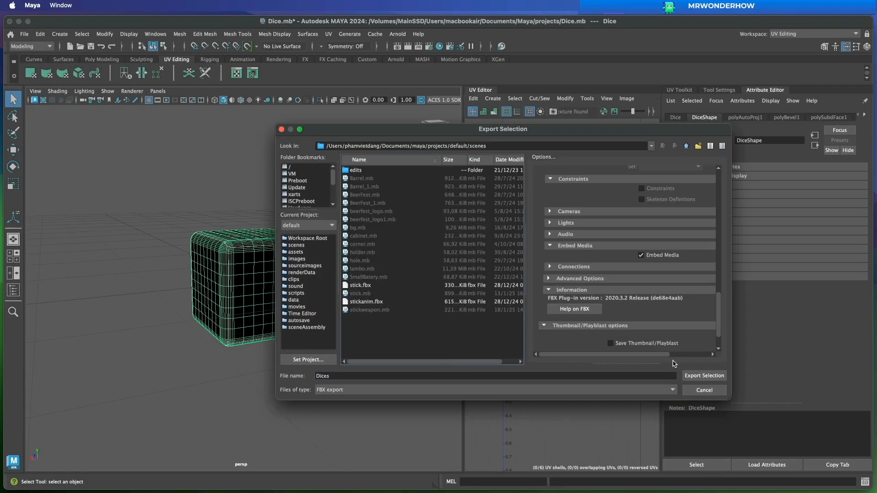
key(Return)
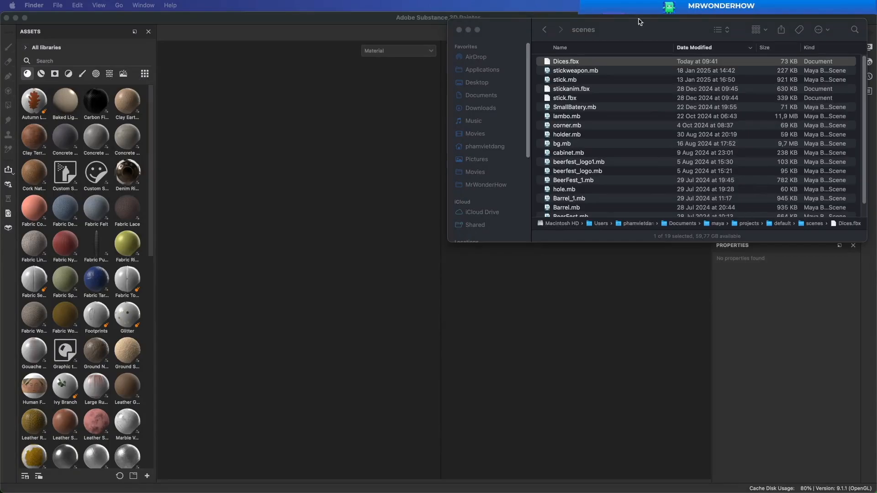
Step: Create a new Substance 3D Painter project from Dices.fbx with 2048 document resolution and the OpenGL normal map format
drag(636, 26, 631, 44)
click(570, 81)
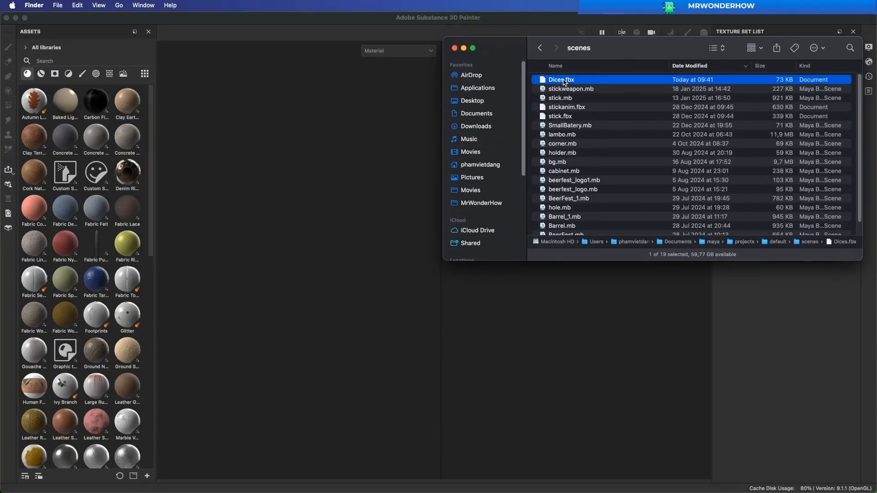
drag(563, 82, 308, 308)
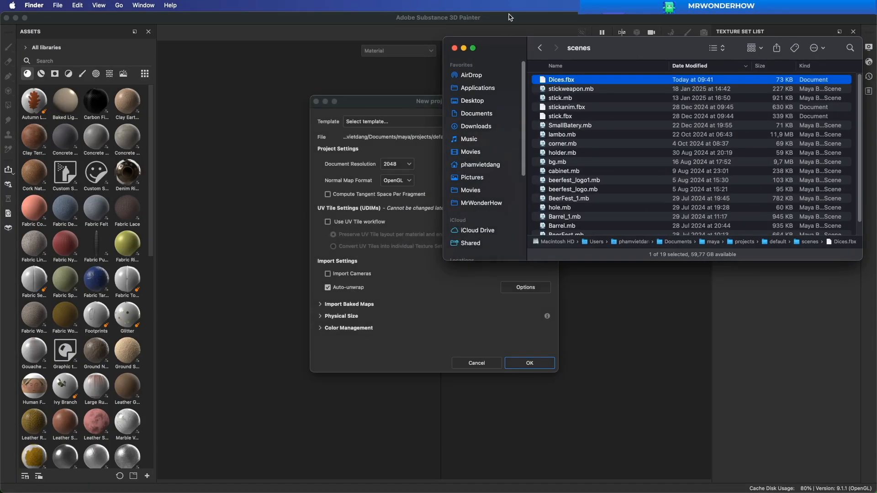
click(466, 49)
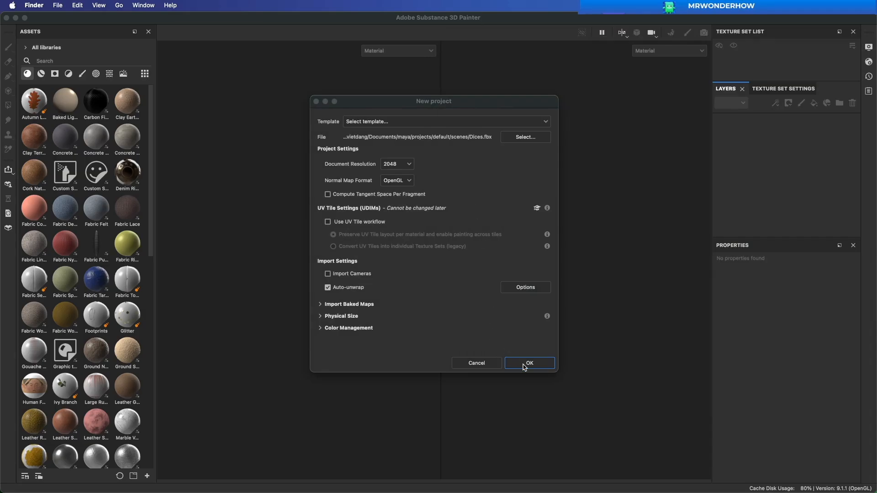
click(527, 363)
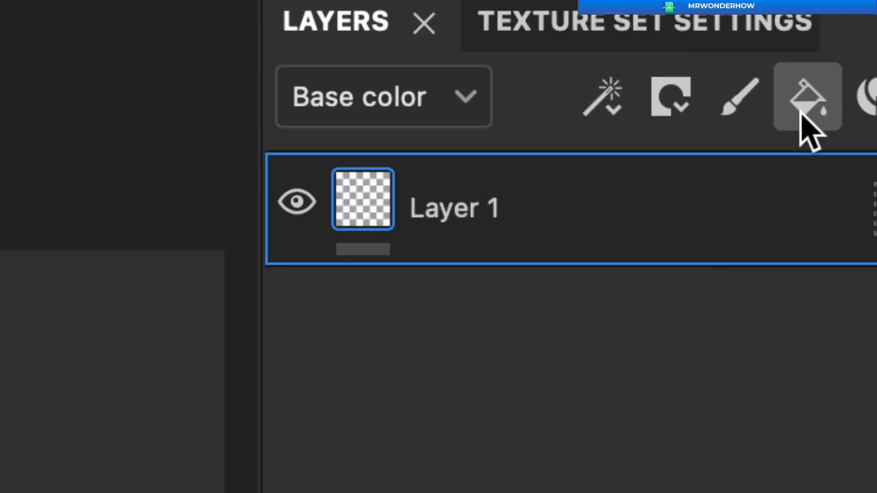
Step: Add a fill layer named Black and set its base color to black
click(800, 113)
double_click(754, 123)
text(Black)
key(Return)
scroll(790, 376, down, 3)
click(758, 445)
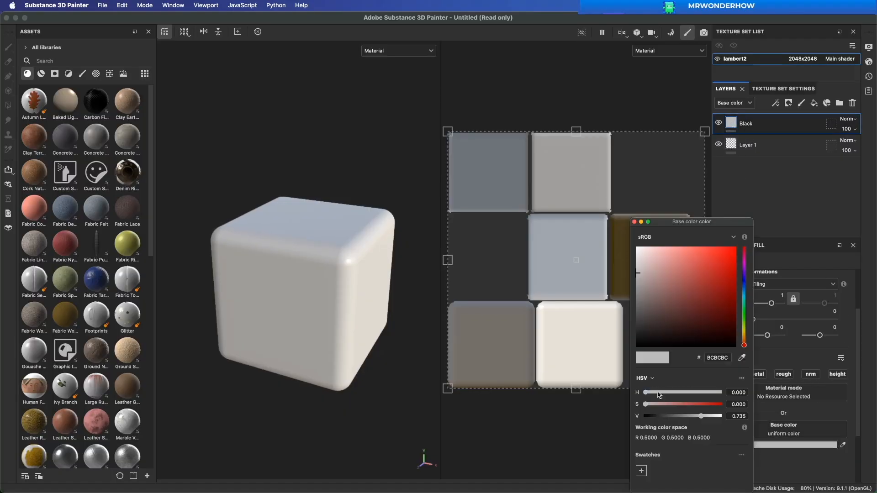
click(637, 347)
click(633, 222)
Step: Add a paint layer above the Black fill layer and activate the Paint tool
mouse_move(315, 365)
alt+mouse_down()
mouse_move(352, 382)
mouse_move(319, 356)
alt+mouse_up()
mouse_move(442, 296)
mouse_down()
mouse_move(462, 296)
mouse_move(449, 292)
mouse_up()
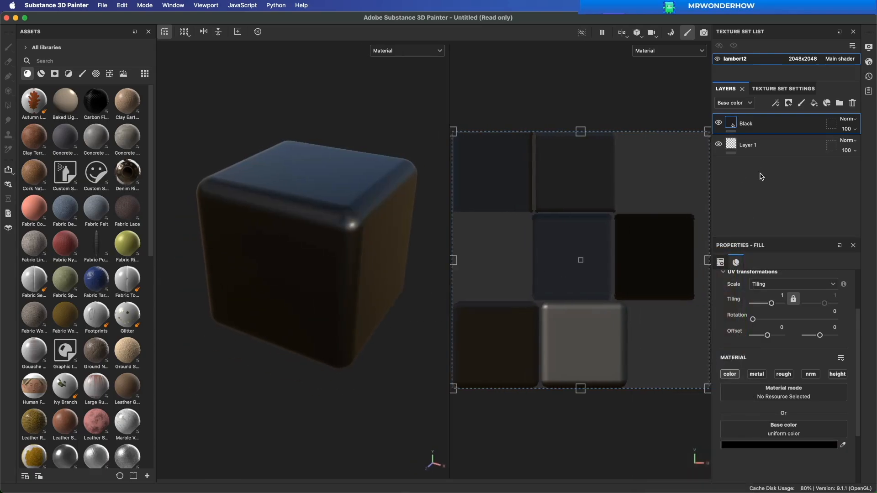
alt+drag(329, 297, 372, 351)
click(801, 103)
click(9, 47)
click(22, 50)
alt+drag(319, 320, 337, 301)
Step: Try a single brush dot of size 20 at the center of the dice's top face, and undo it
click(209, 30)
text(20)
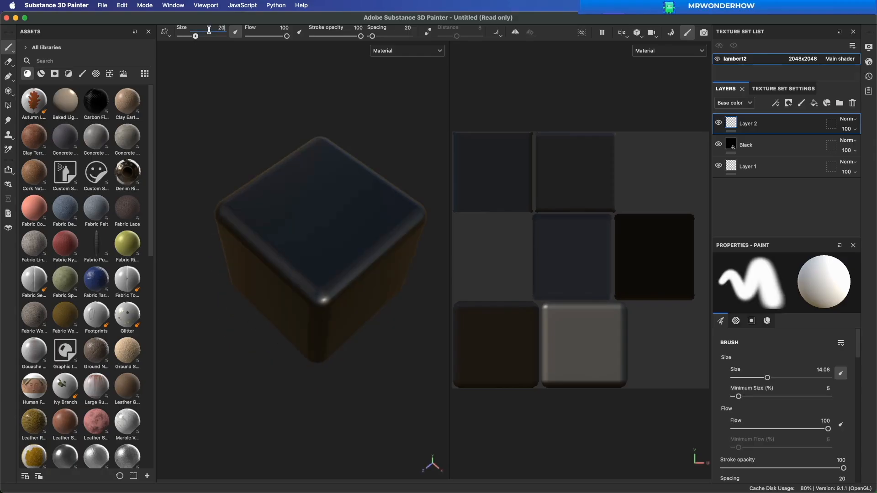
key(Return)
click(321, 210)
alt+drag(320, 210, 324, 242)
scroll(337, 207, up, 5)
alt+middle_drag(336, 207, 345, 274)
scroll(342, 170, down, 5)
mouse_move(319, 224)
alt+mouse_down()
mouse_move(340, 194)
mouse_move(368, 263)
alt+mouse_up()
key(super+z)
Step: Set the brush size to 30 and test one dot on the dice's top face, undoing the dot
click(221, 27)
text(30)
key(Return)
click(320, 205)
alt+middle_drag(369, 262, 336, 274)
key(super+z)
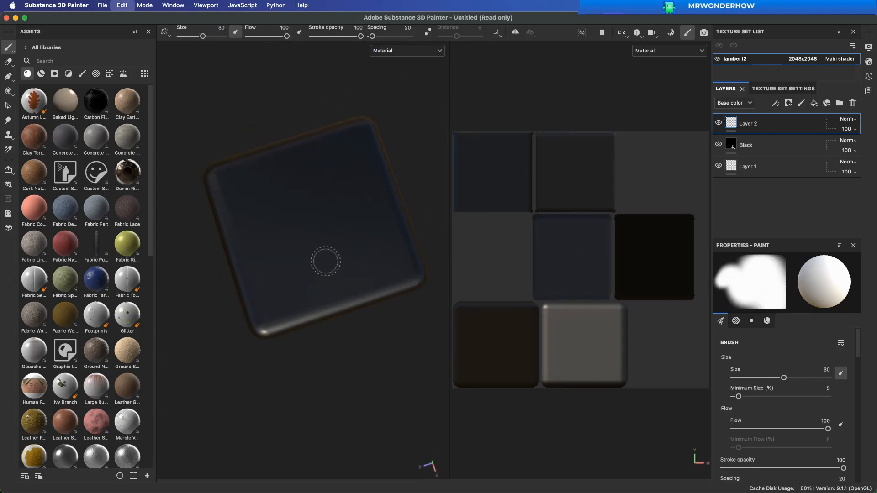
Step: Try another soft size 30 dot on the dice's top face and undo it
click(316, 225)
mouse_move(316, 225)
alt+mouse_down()
mouse_move(396, 292)
mouse_move(370, 321)
mouse_move(380, 322)
alt+mouse_up()
key(super+z)
Step: Set the brush alpha's hardness to 1
drag(786, 237, 786, 199)
scroll(767, 342, down, 8)
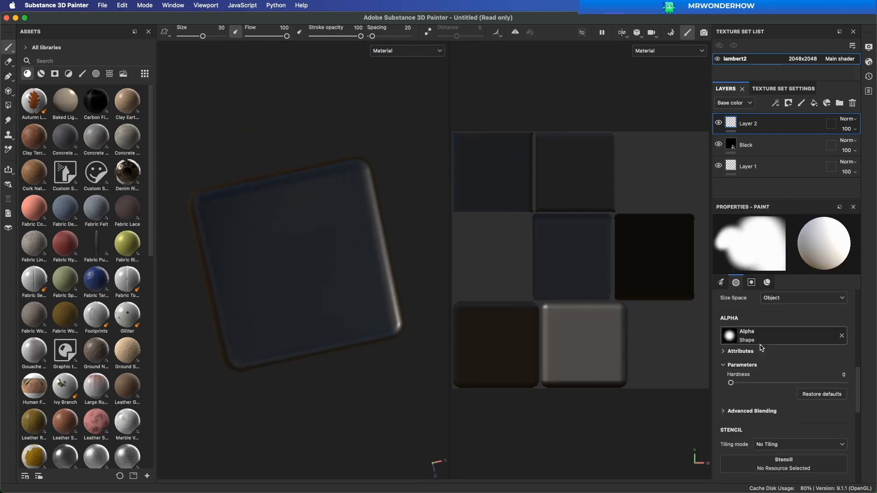
click(740, 351)
scroll(754, 374, down, 3)
drag(730, 400, 863, 410)
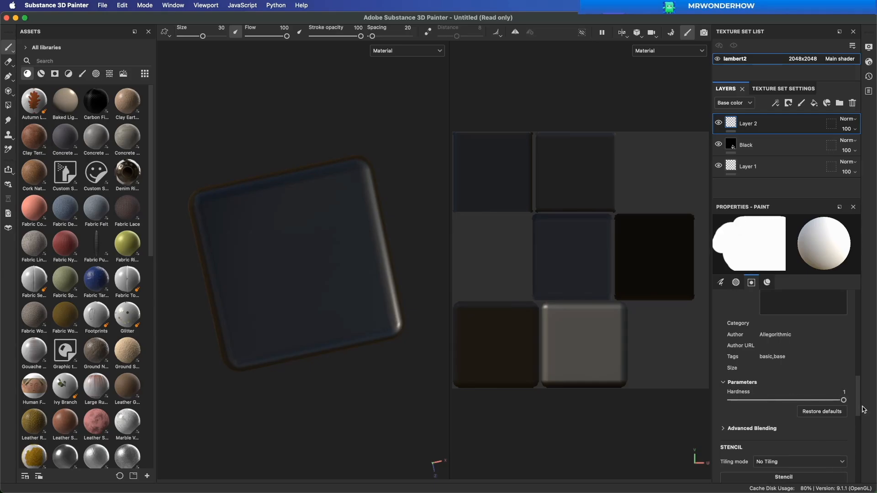
Step: Paint one white dot at the center of the dice's top face and two diagonal dots on a blank side face
click(299, 259)
mouse_move(376, 339)
alt+mouse_down()
mouse_move(358, 313)
mouse_move(325, 352)
mouse_move(320, 379)
alt+mouse_up()
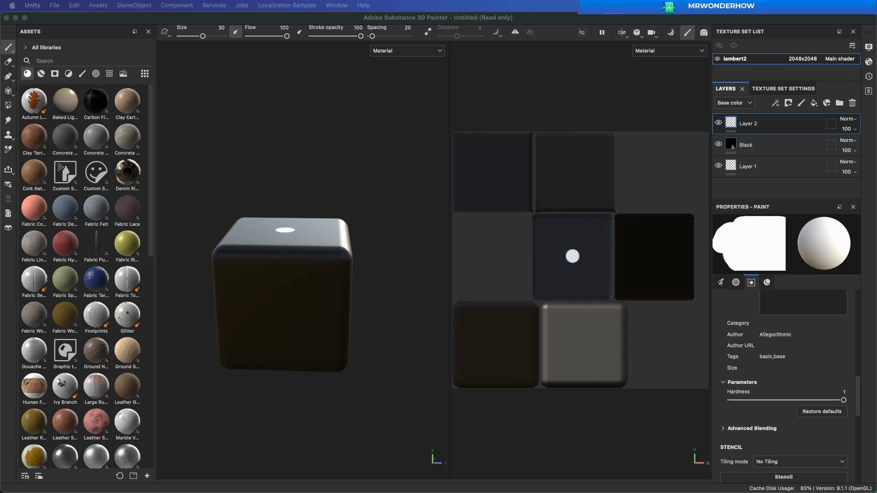
click(362, 369)
click(251, 282)
mouse_move(362, 370)
alt+mouse_down()
mouse_move(361, 336)
mouse_move(357, 419)
alt+mouse_up()
click(314, 343)
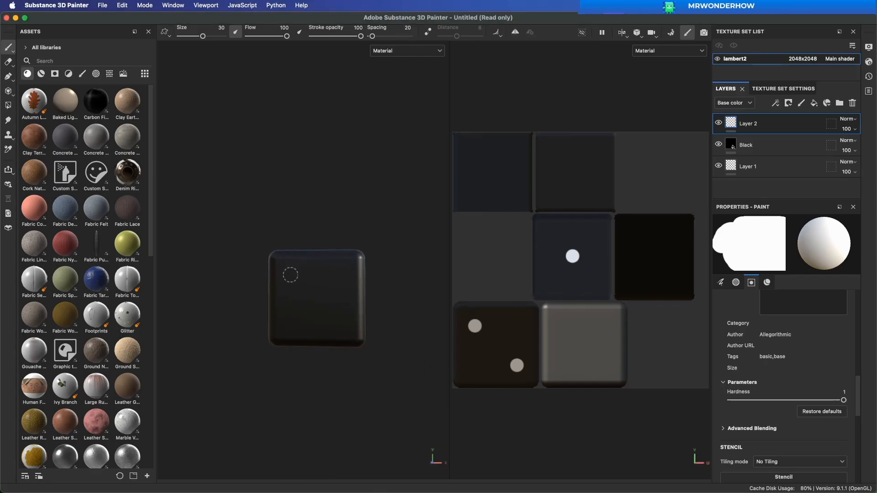
Step: Paint three white dots in a diagonal row on the next blank side face of the dice
click(293, 275)
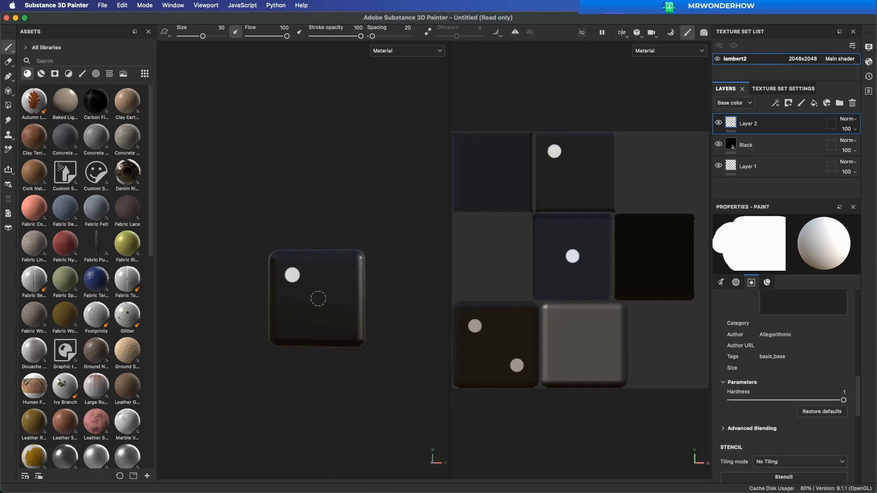
click(316, 299)
click(339, 326)
Step: Paint four white dots, one near each corner, on another blank side face of the dice
alt+drag(311, 391, 356, 425)
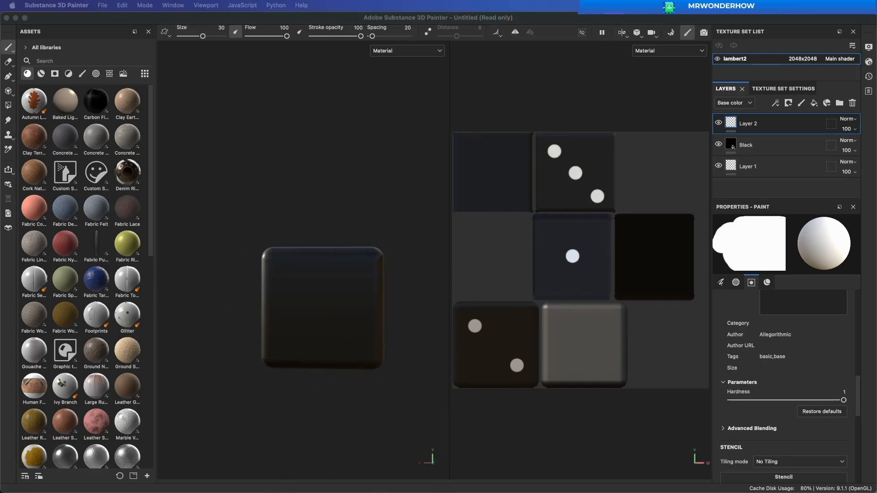
click(296, 279)
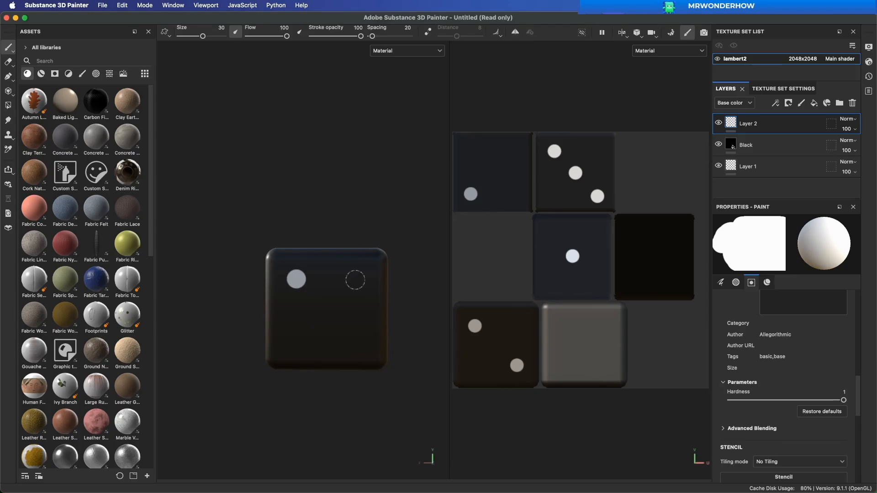
click(358, 278)
click(358, 345)
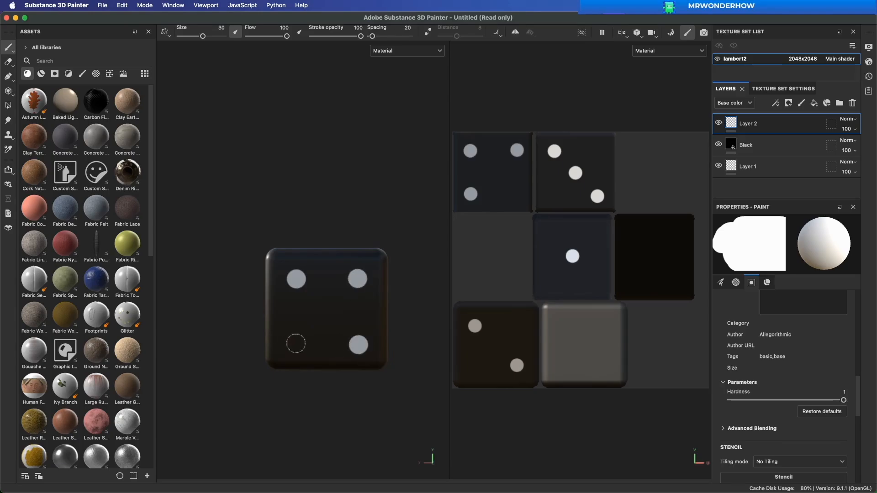
click(295, 344)
Step: Paint five white dots on the last blank side face, four near the corners and one in the center
mouse_move(299, 421)
alt+mouse_down()
mouse_move(353, 376)
mouse_move(366, 402)
alt+mouse_up()
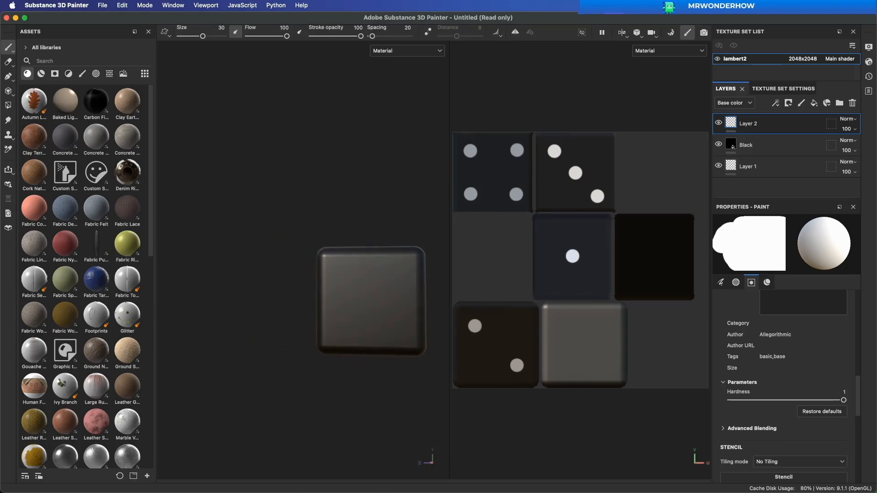
alt+middle_drag(373, 393, 321, 367)
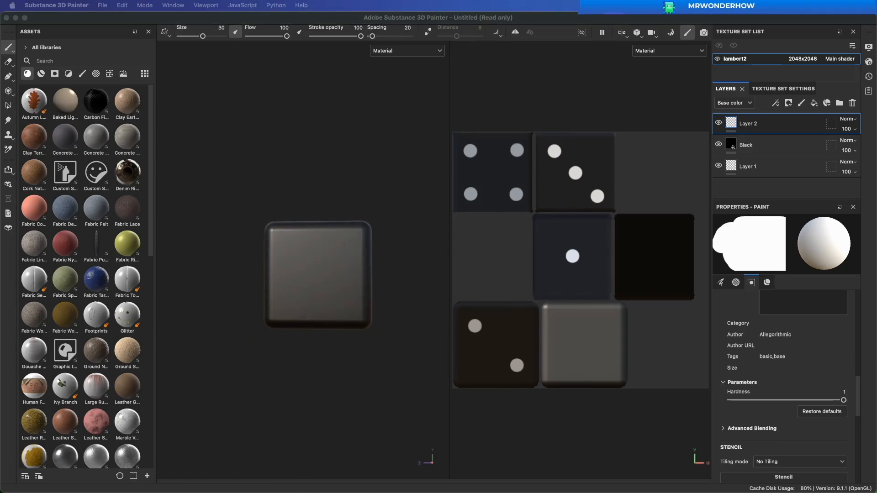
click(320, 461)
click(288, 246)
click(348, 245)
click(348, 307)
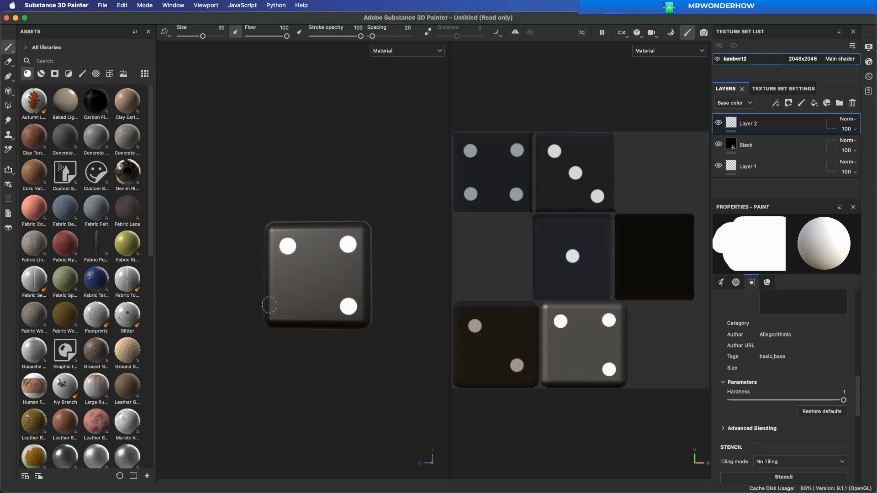
click(287, 306)
click(318, 277)
Step: Paint six dots in two rows of three on the dice's blank bottom face
mouse_move(300, 393)
alt+mouse_down()
mouse_move(491, 384)
mouse_move(516, 372)
alt+mouse_up()
alt+middle_drag(319, 389, 385, 365)
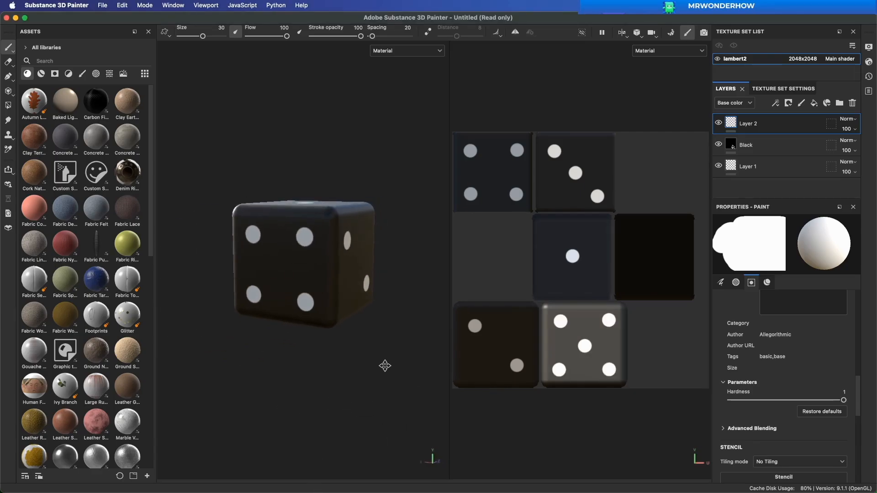
alt+drag(385, 366, 340, 292)
alt+middle_drag(335, 318, 370, 361)
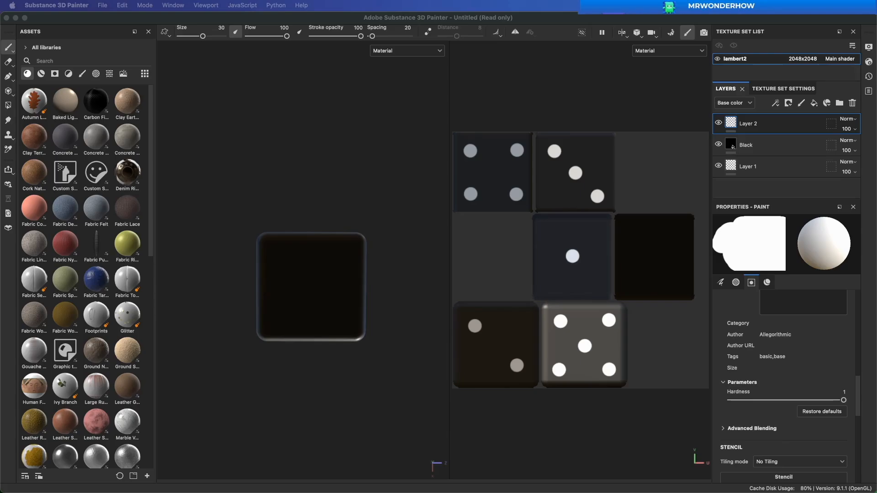
click(280, 258)
click(312, 258)
click(341, 258)
click(279, 311)
click(310, 312)
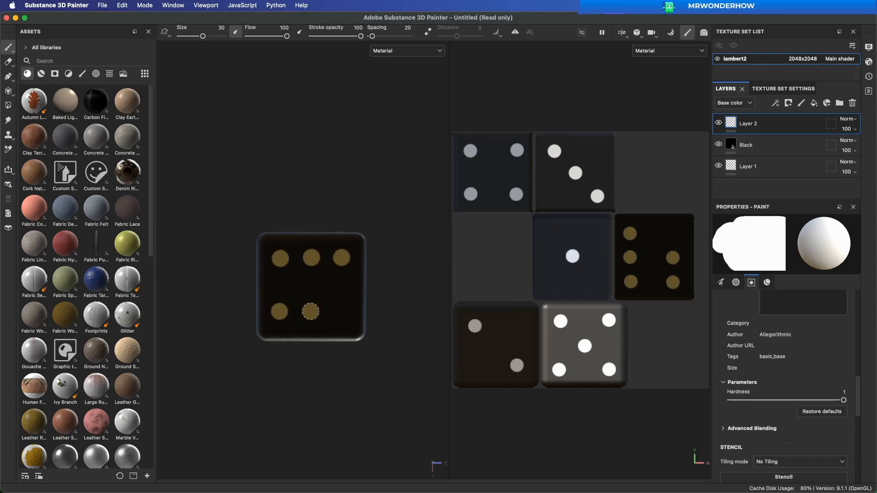
click(341, 313)
Step: Save the painted project as Dice
mouse_move(405, 366)
alt+mouse_down()
mouse_move(403, 433)
mouse_move(362, 398)
mouse_move(371, 384)
mouse_move(348, 426)
mouse_move(356, 363)
alt+mouse_up()
key(super+s)
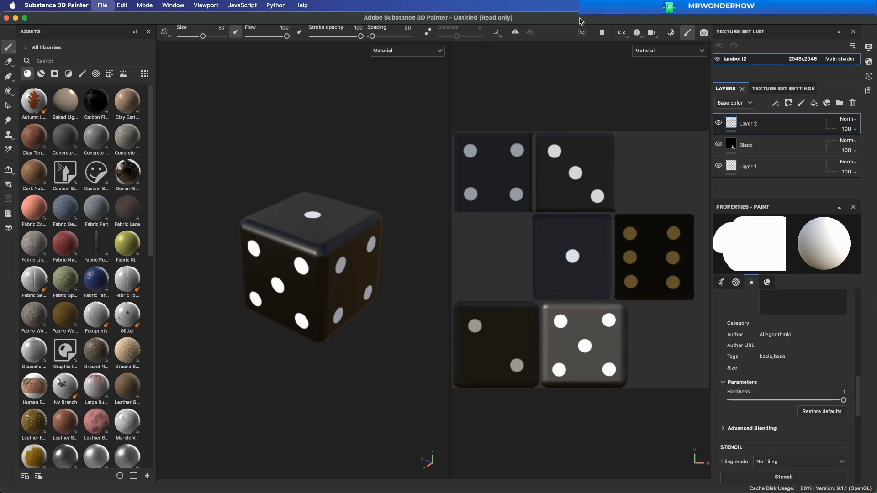
click(556, 272)
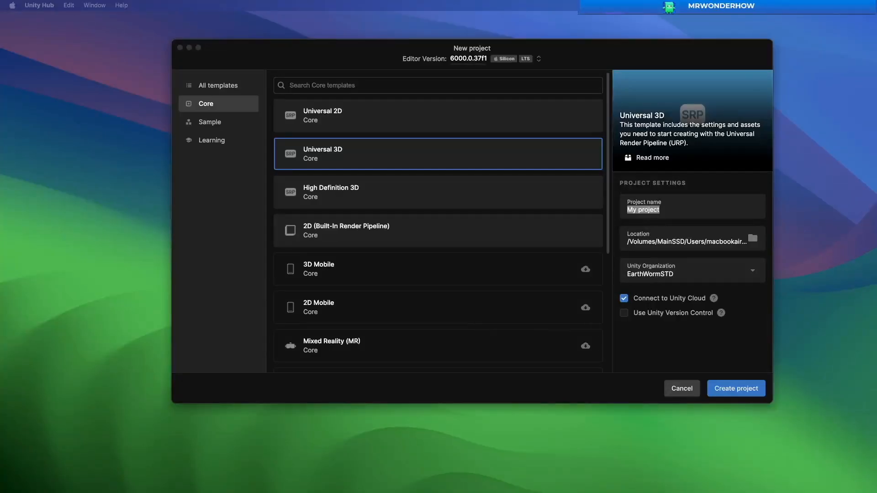
Step: In Unity Hub, create a Universal 3D project named Dice with the Unity Cloud connection turned off
click(665, 210)
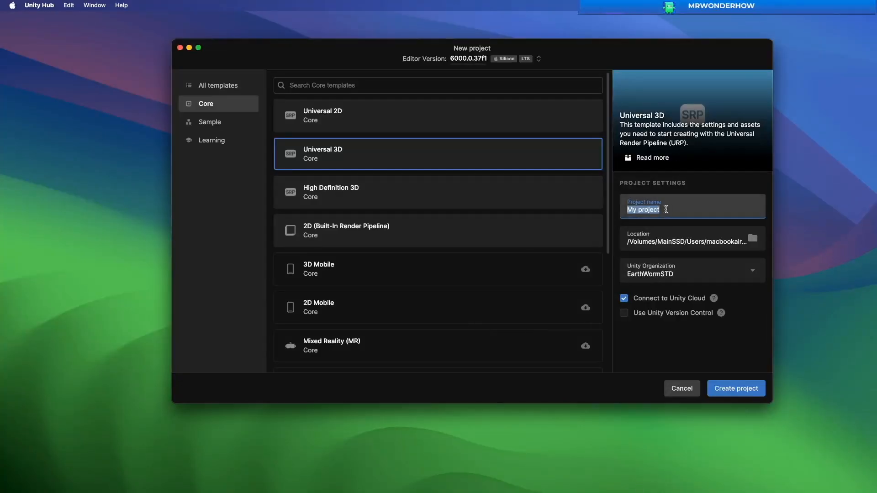
click(666, 209)
drag(663, 210, 608, 213)
text(Dice)
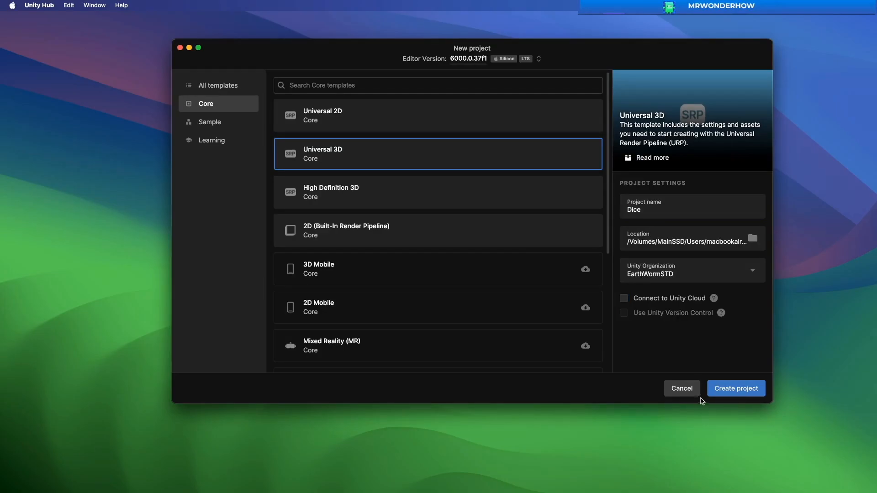
click(726, 390)
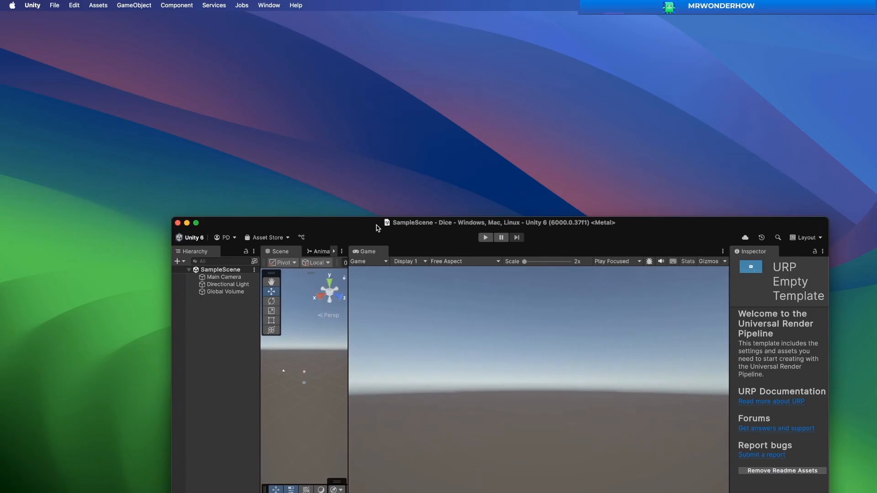
Step: Maximize the Unity editor window and create a folder named Assets inside the project's main Assets folder
drag(378, 226, 340, 76)
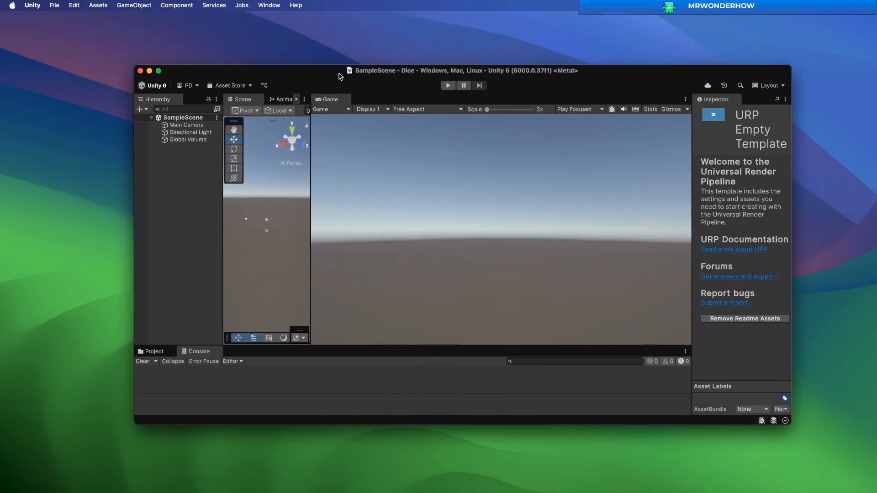
double_click(339, 71)
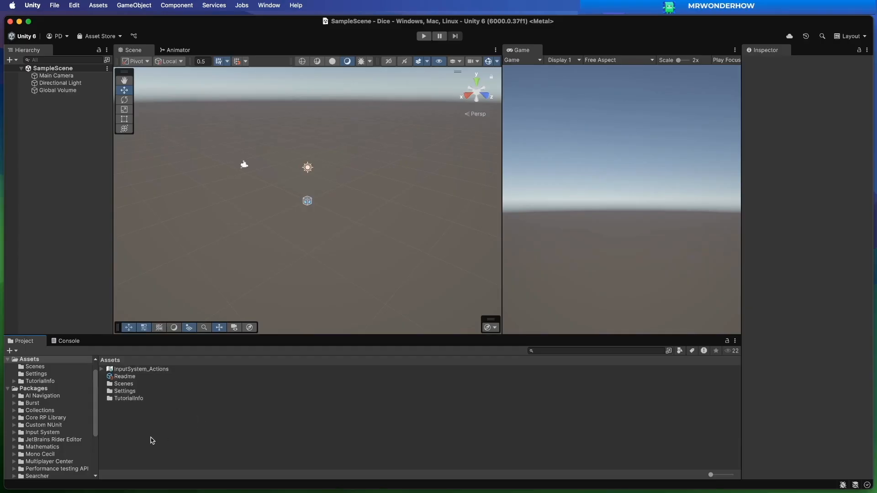
right_click(166, 440)
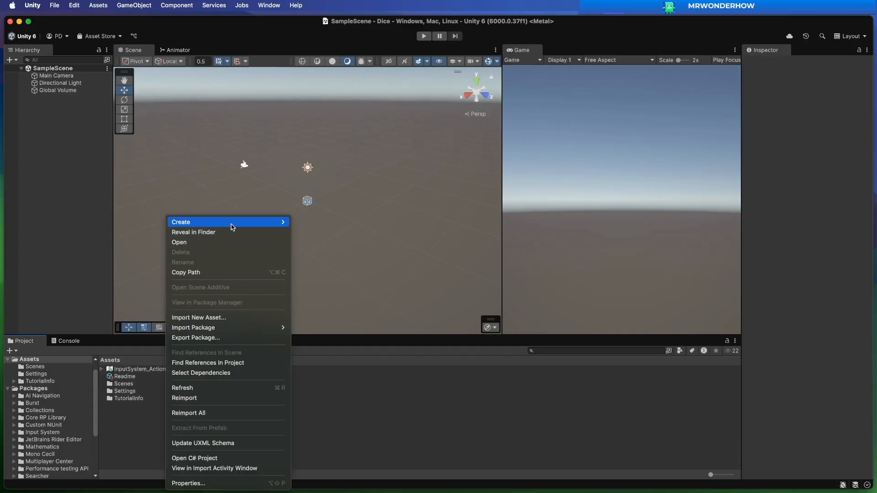
mouse_move(233, 224)
click(304, 222)
text(Assets)
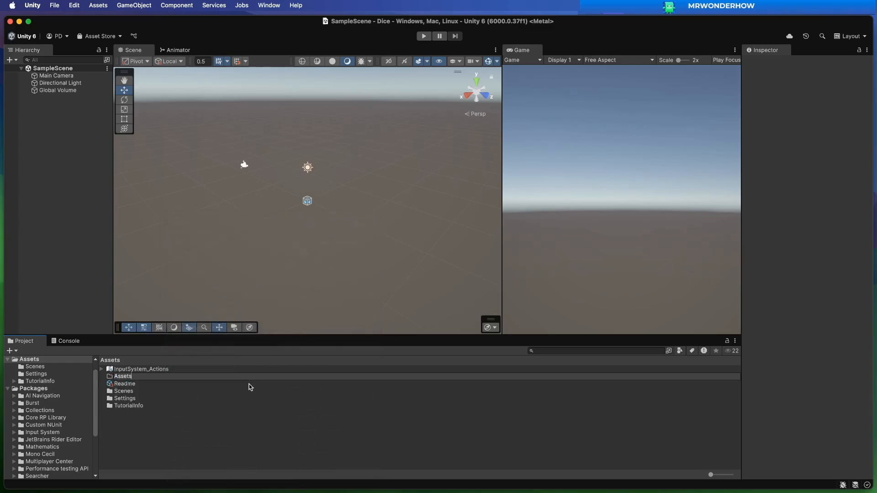
key(Return)
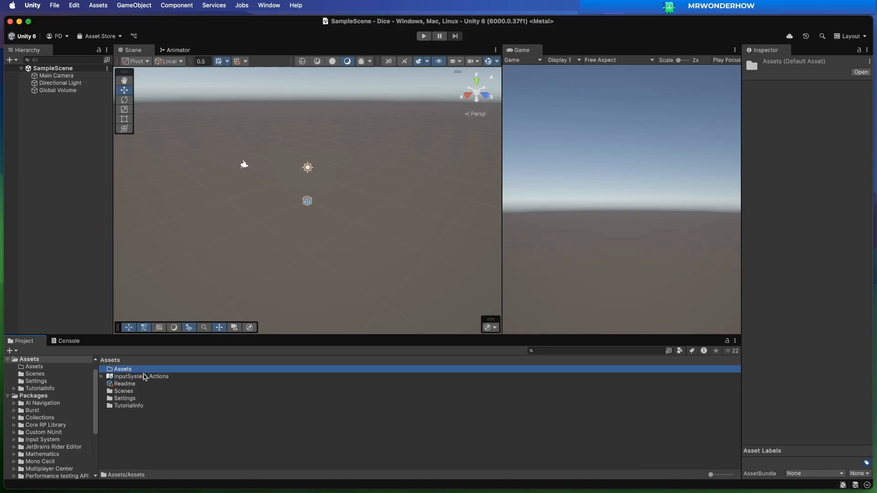
Step: Rename the new folder Models and open it
key(Return)
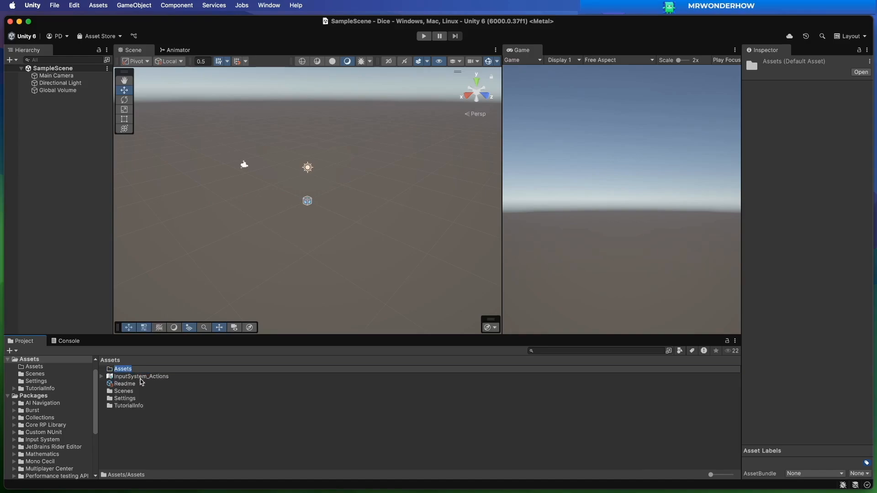
text(Models)
key(Return)
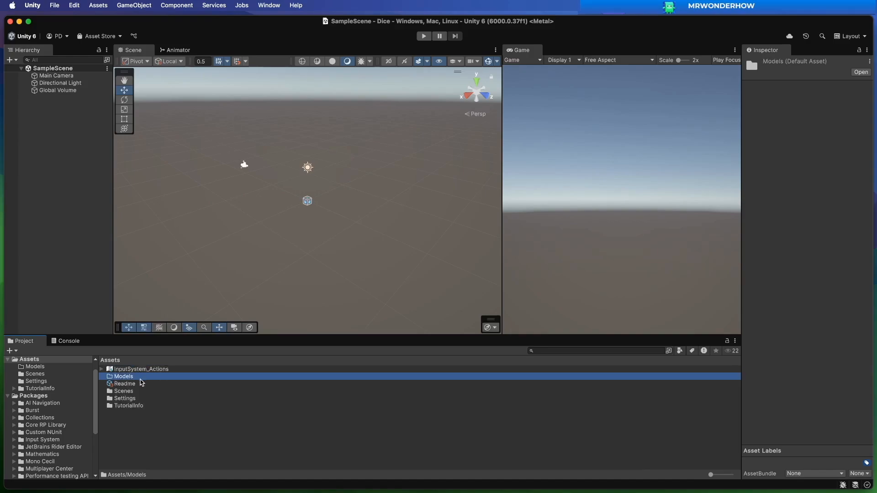
click(136, 425)
double_click(129, 377)
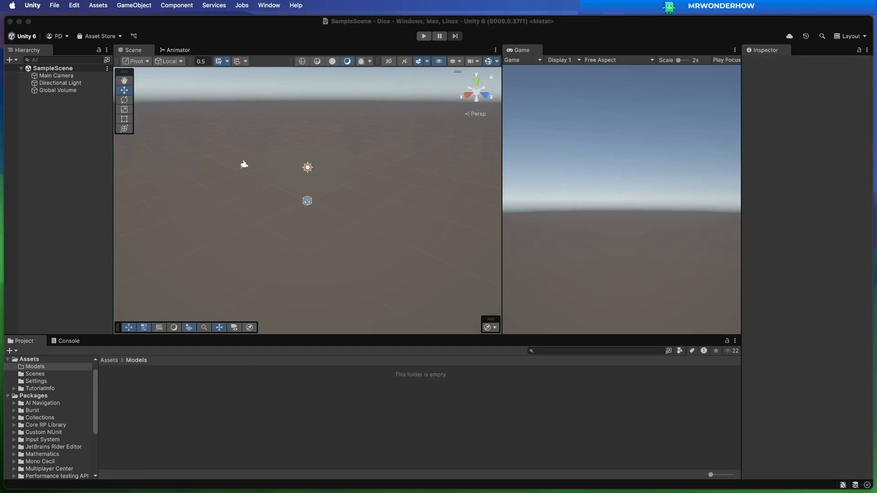
Step: Import Dices.fbx from the Maya scenes folder into the Models folder and check the mesh and material it contains
click(346, 483)
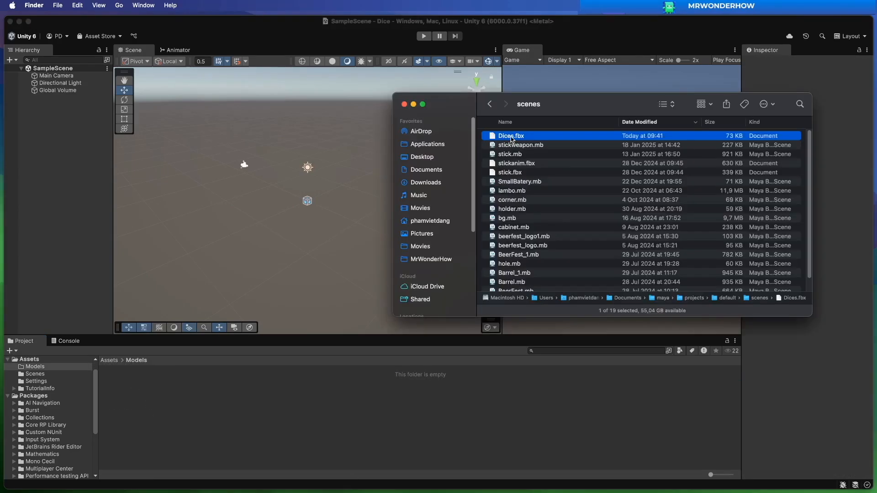
drag(511, 136, 182, 414)
click(103, 369)
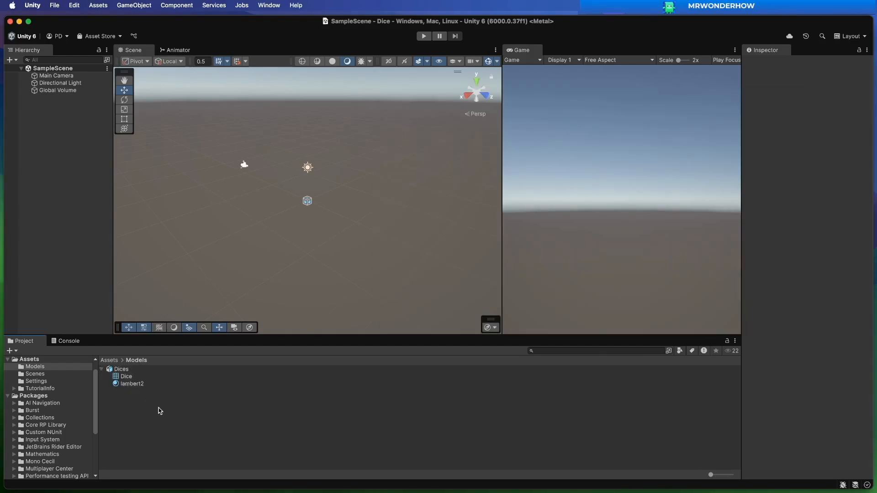
click(103, 370)
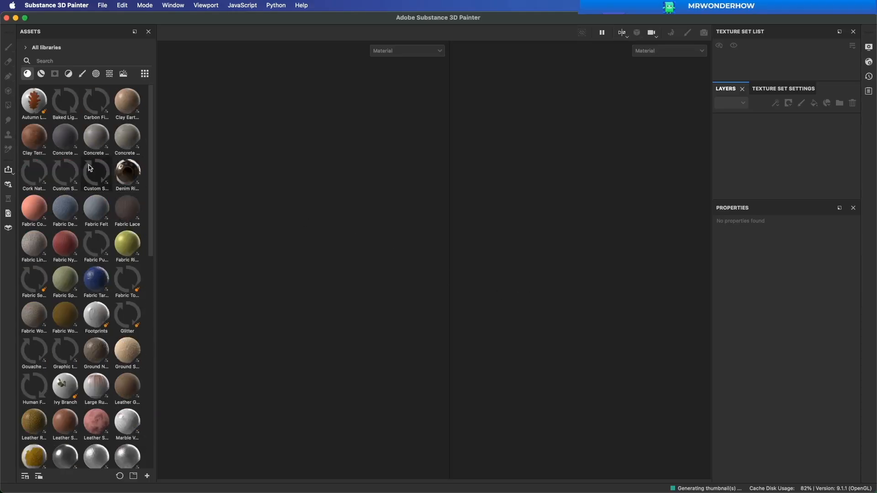
Step: In Substance 3D Painter, open the texture export settings and create a folder named DiceExport in Downloads while choosing the output directory
click(102, 5)
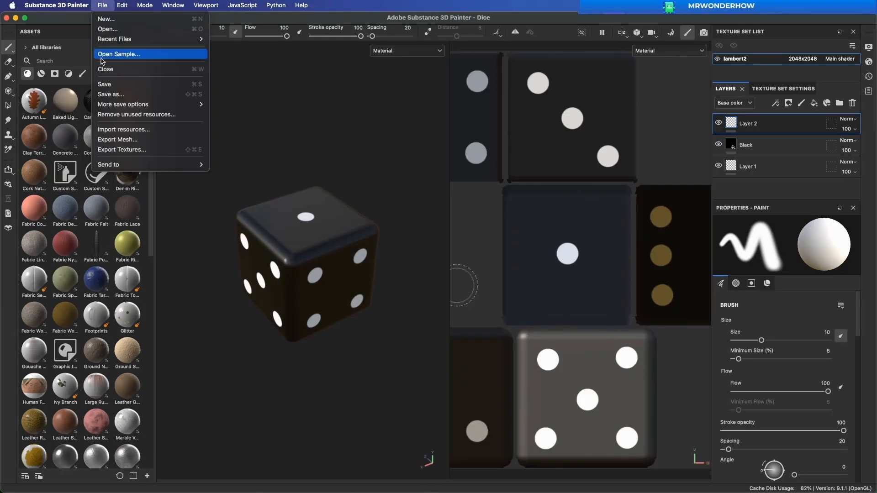
click(133, 149)
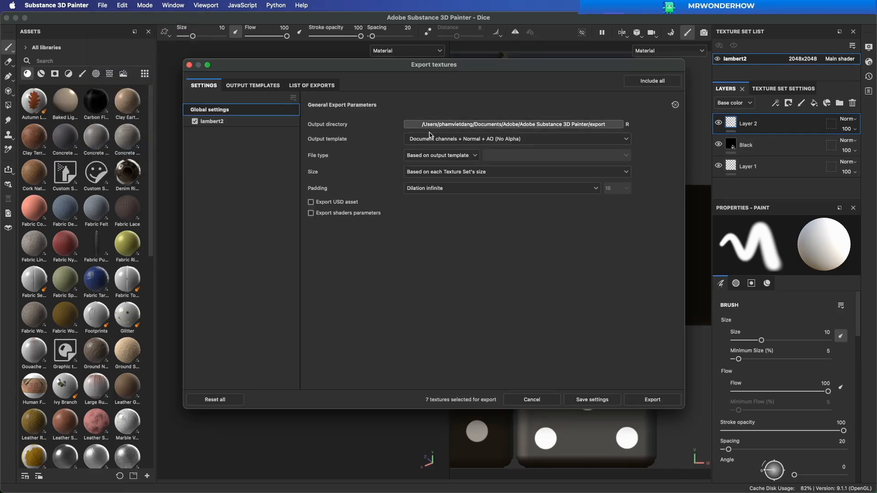
click(429, 127)
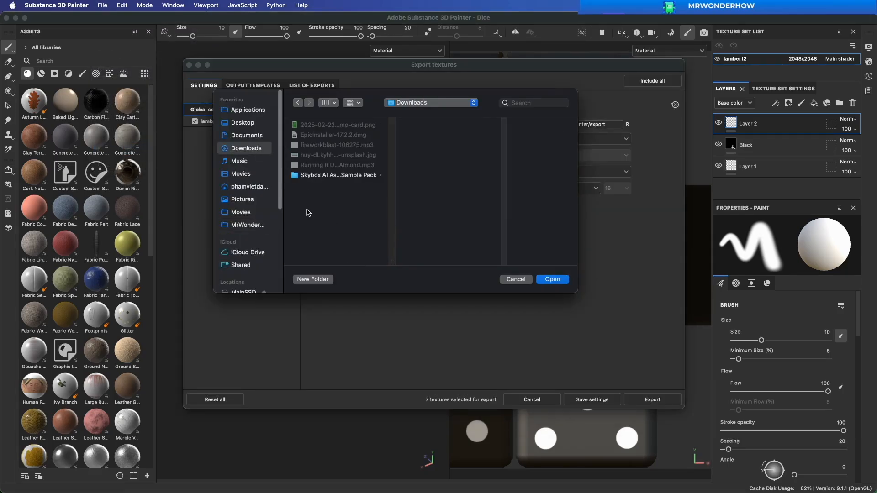
click(553, 279)
click(313, 279)
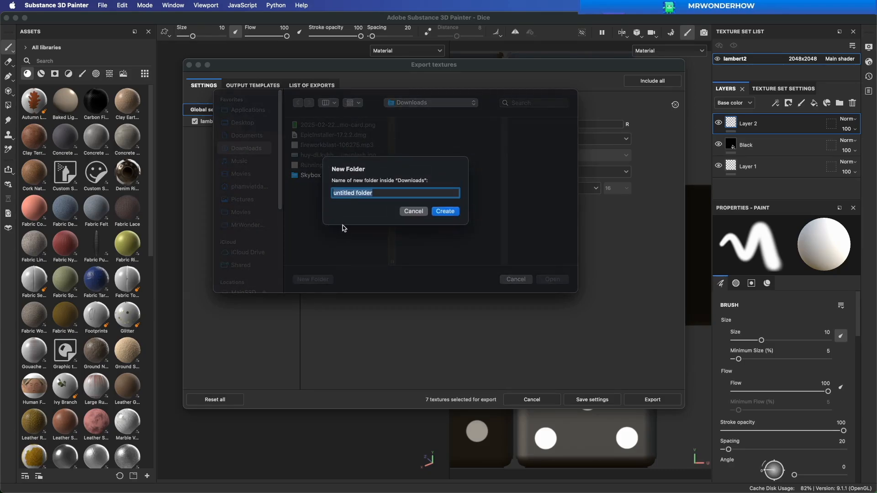
text(C)
key(BackSpace)
key(BackSpace)
text(Di)
key(Return)
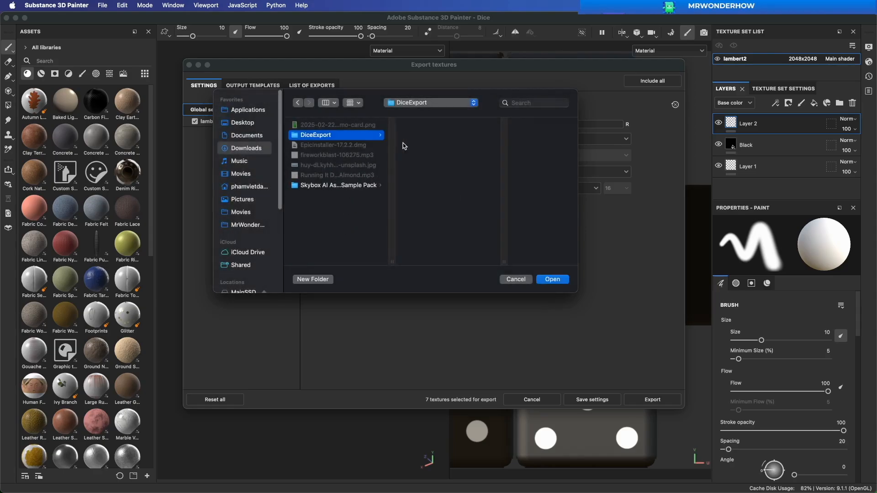
Step: Export the textures to the DiceExport folder and import lambert2_Base_color.png from it into the Models folder in Unity
click(632, 402)
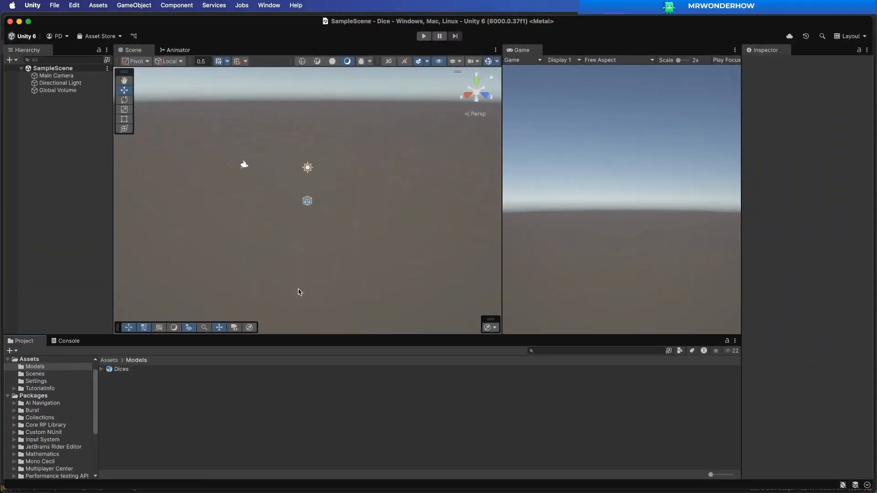
key(ctrl+Up)
click(564, 104)
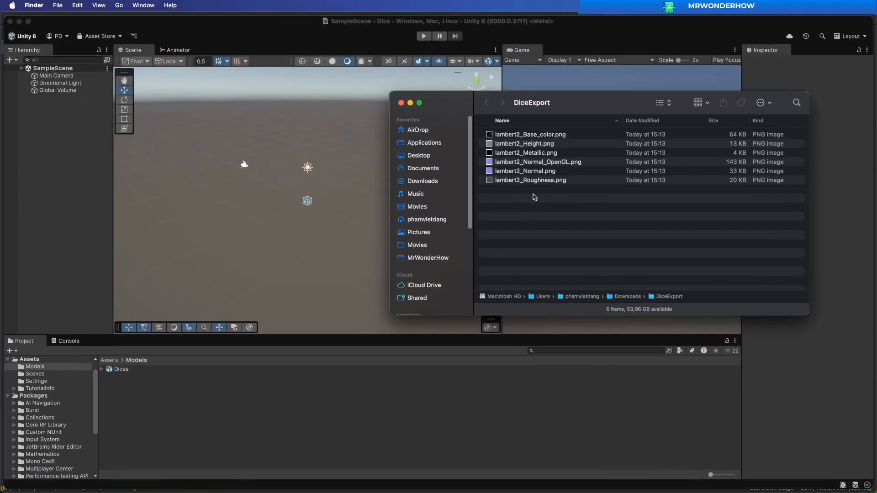
drag(569, 107, 606, 94)
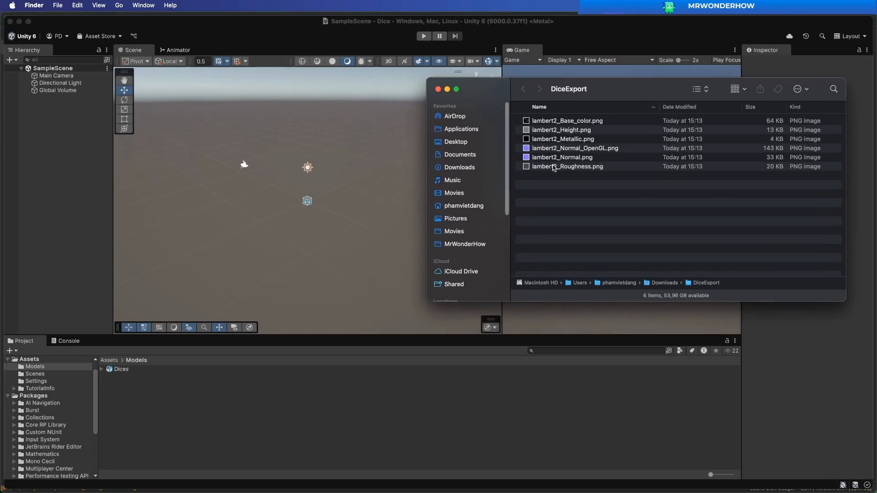
drag(548, 121, 281, 430)
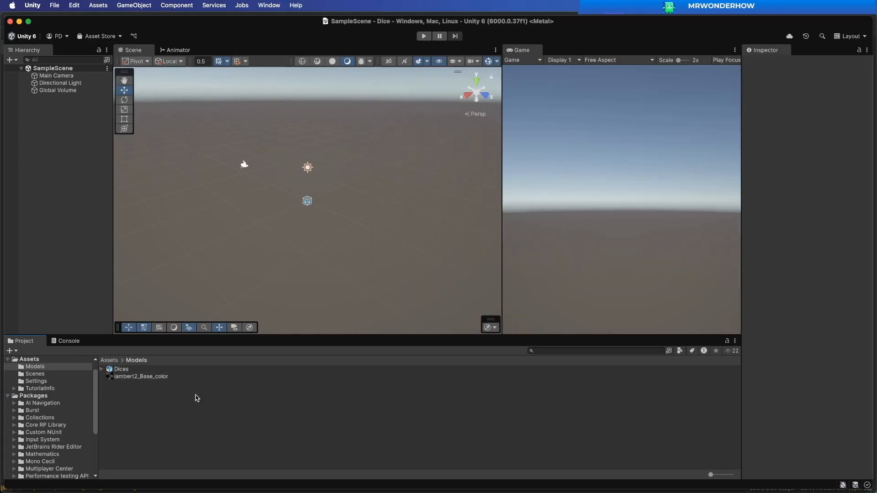
Step: Add the Dices model to the SampleScene hierarchy and apply an import Scale Factor of 100 to the asset
drag(112, 369, 106, 318)
click(121, 370)
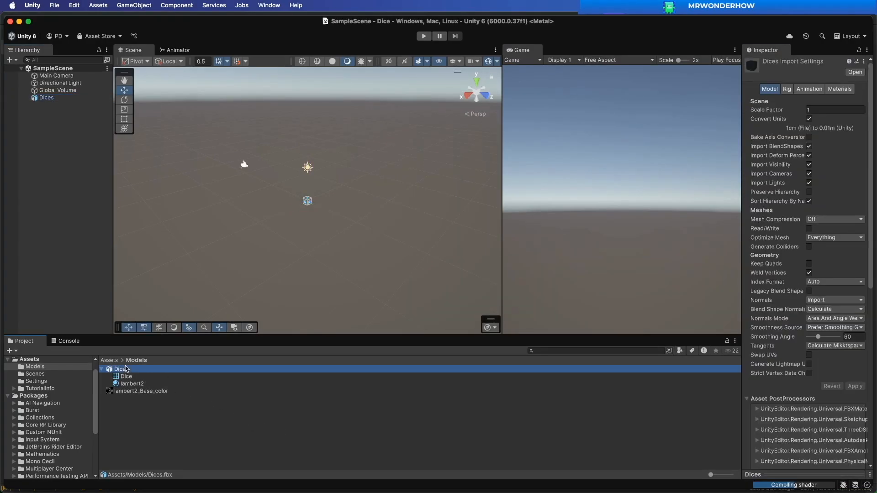
click(828, 110)
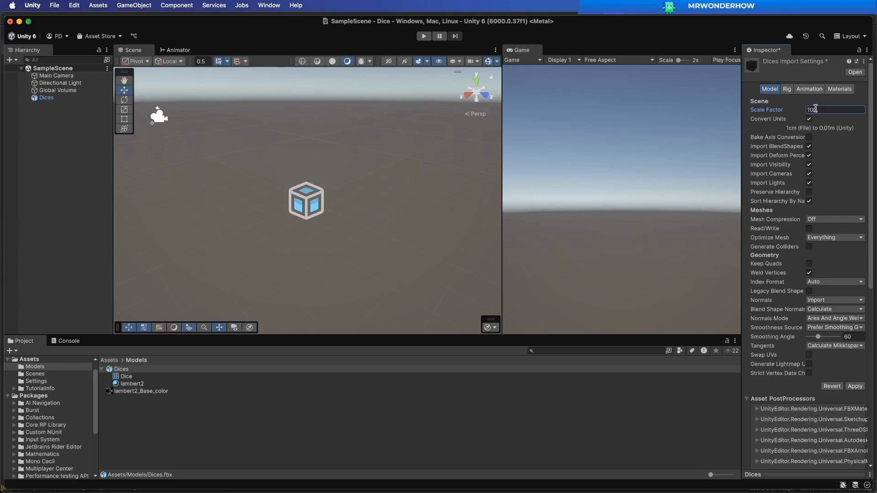
click(853, 387)
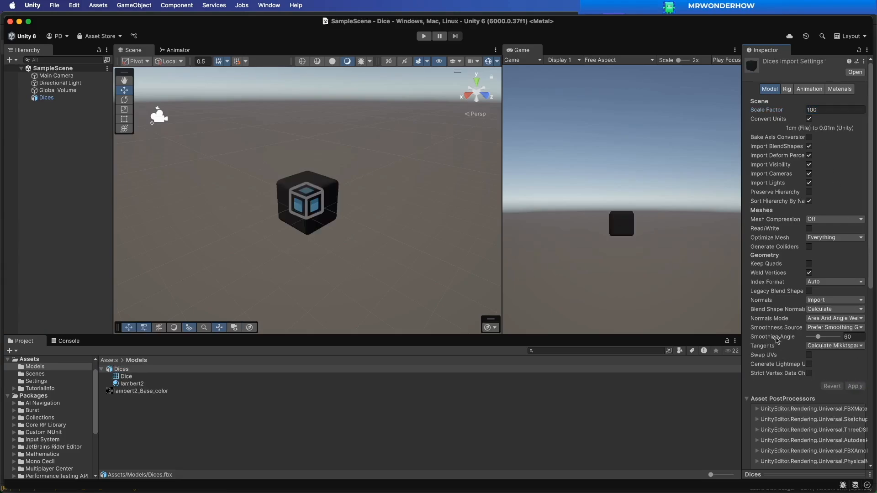
Step: Apply an import Scale Factor of 10 to the Dices asset and frame the Dices object in the scene
alt+drag(339, 241, 315, 279)
scroll(336, 271, down, 4)
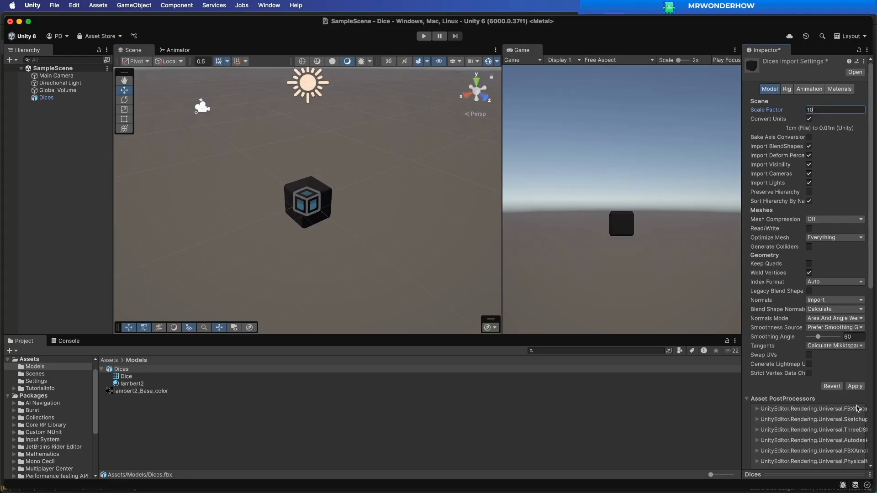
click(855, 386)
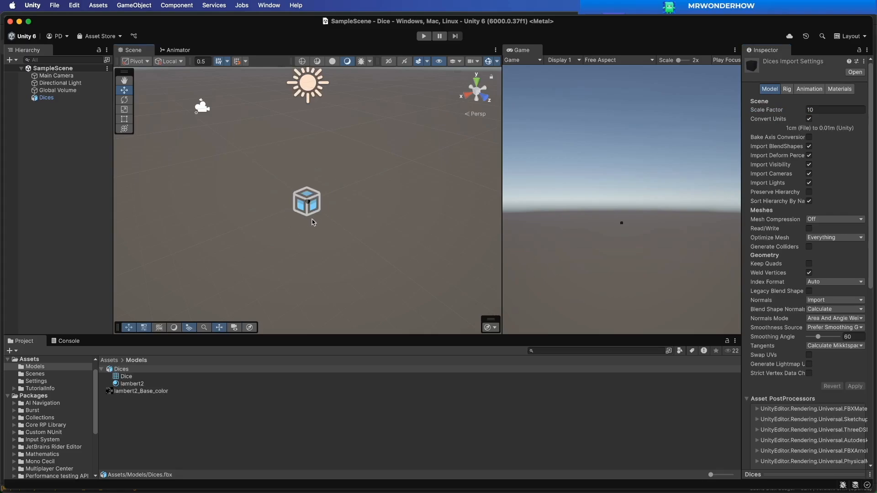
click(42, 171)
click(62, 92)
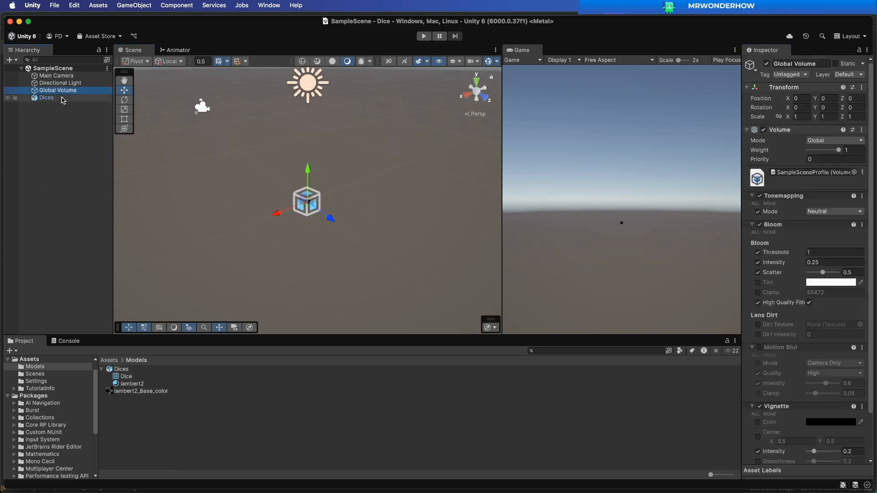
click(63, 97)
key(f)
scroll(306, 254, down, 10)
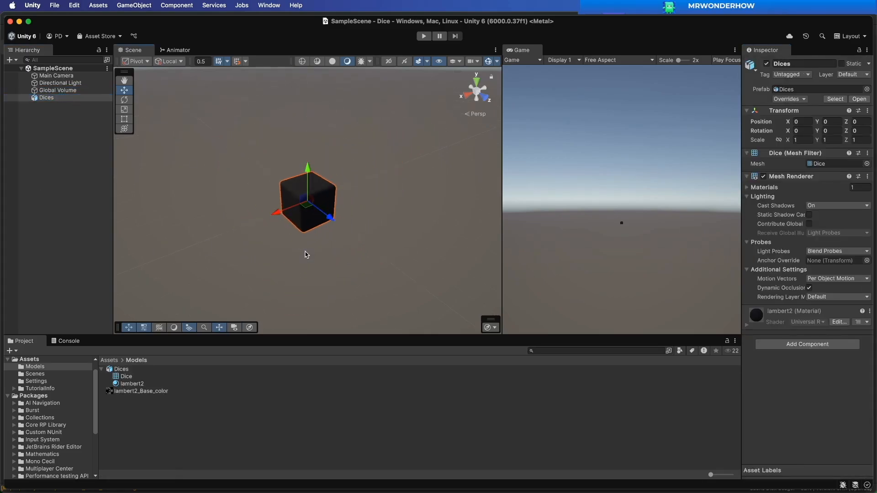
alt+drag(315, 251, 295, 269)
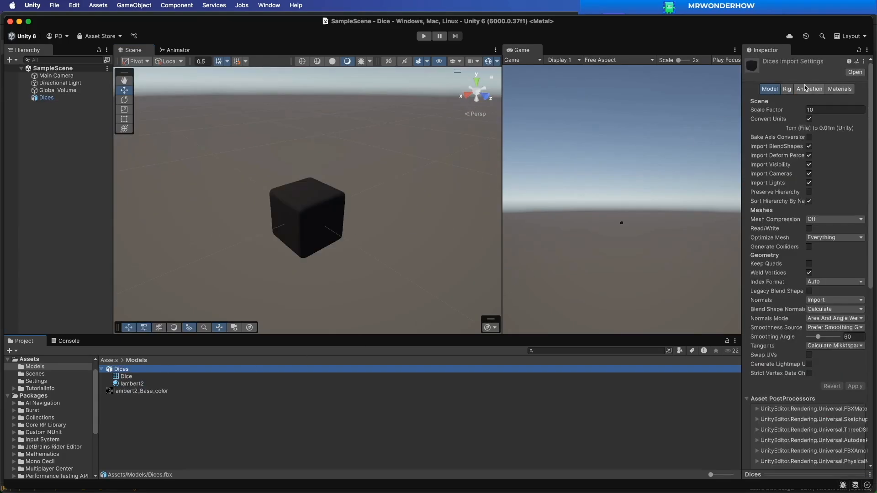
Step: Extract the embedded material of the Dices asset into the Models folder
click(839, 88)
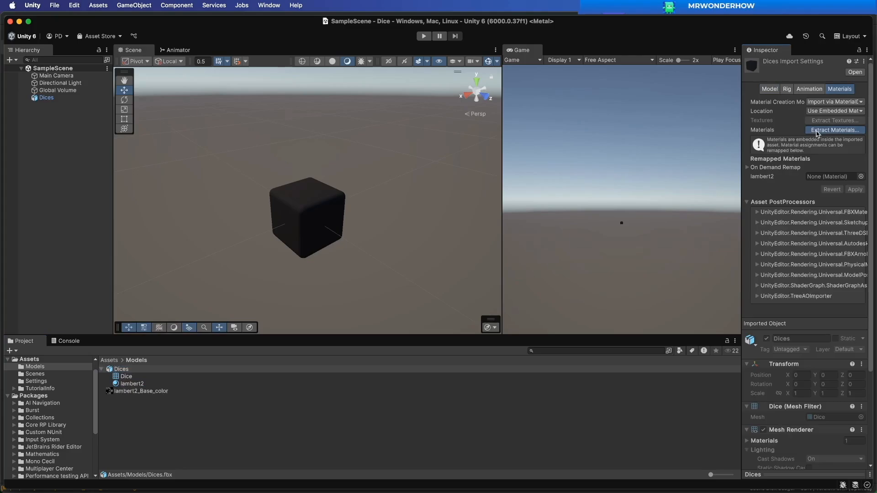
click(818, 130)
click(213, 423)
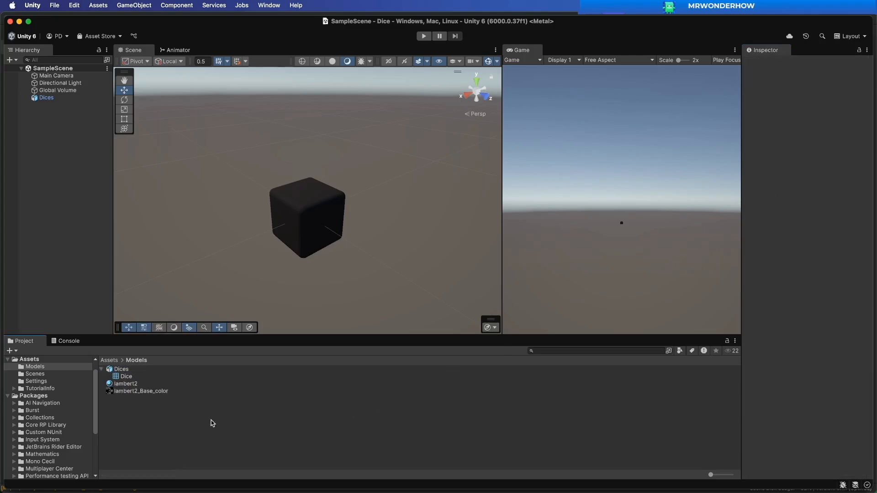
Step: Assign lambert2_Base_color as the lambert2 material's Base Map and set the Base Map color to white (FFFFFF)
click(132, 384)
click(136, 392)
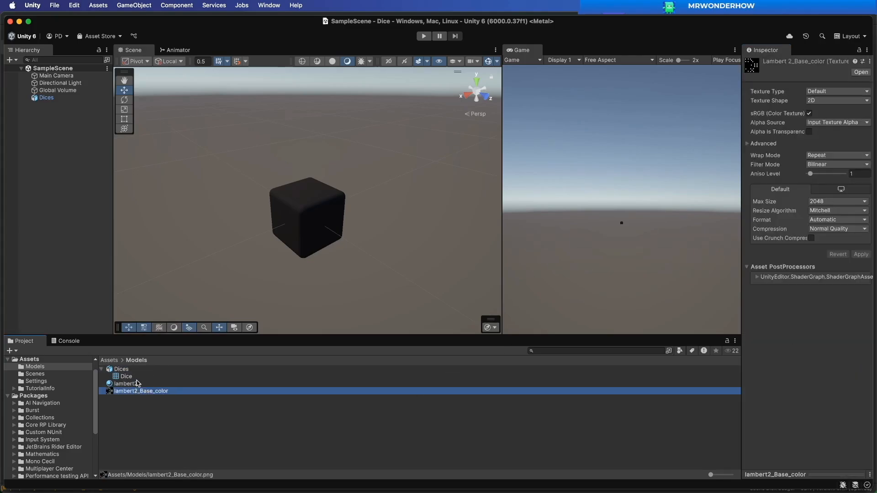
click(138, 384)
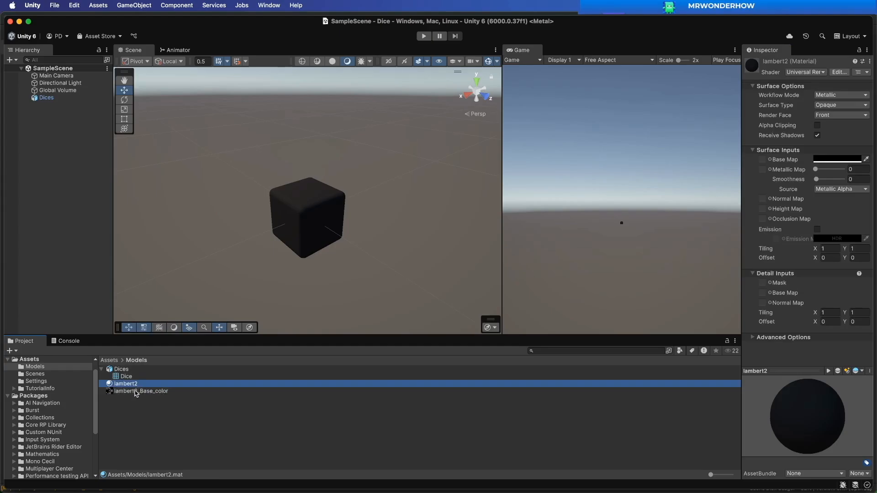
alt+drag(372, 278, 333, 282)
click(832, 159)
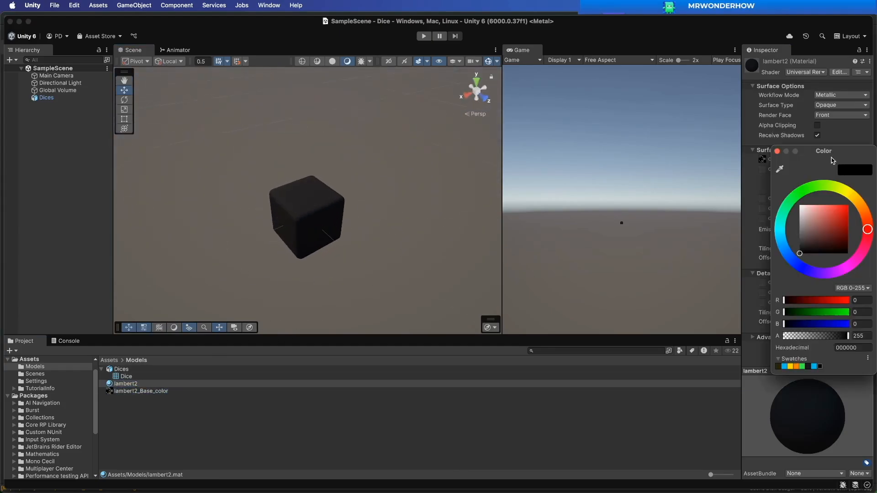
drag(811, 207, 787, 187)
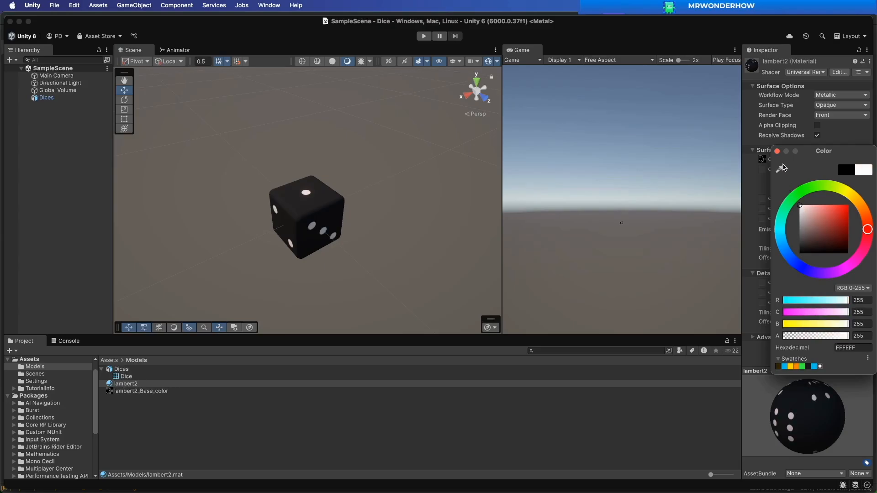
click(777, 151)
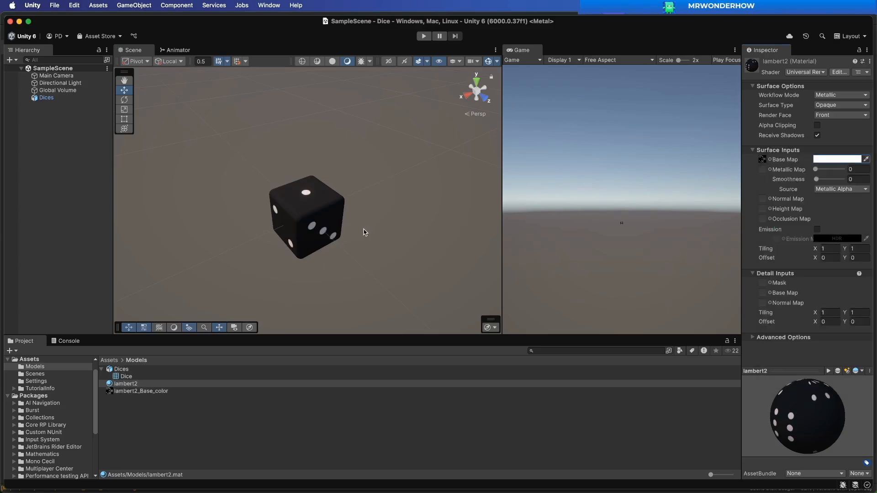
Step: Examine the textured dice from all sides in the Scene view to check the dots on each face
scroll(363, 229, up, 3)
alt+drag(337, 277, 458, 173)
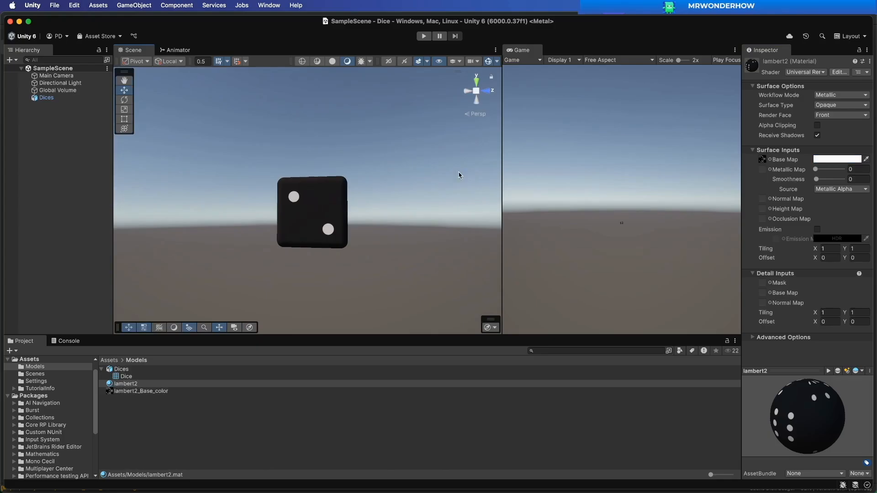
alt+drag(344, 277, 186, 339)
alt+drag(333, 261, 238, 235)
scroll(277, 248, up, 5)
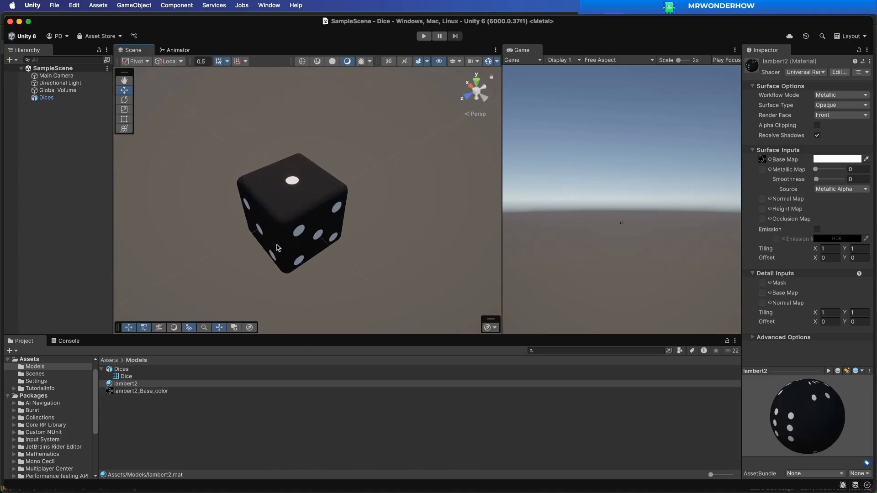
alt+drag(244, 272, 295, 246)
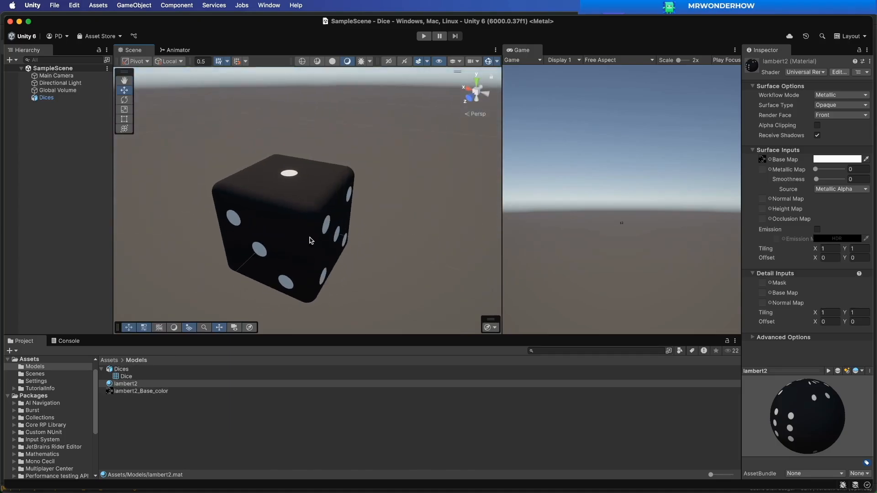
scroll(297, 245, down, 5)
alt+drag(364, 232, 330, 250)
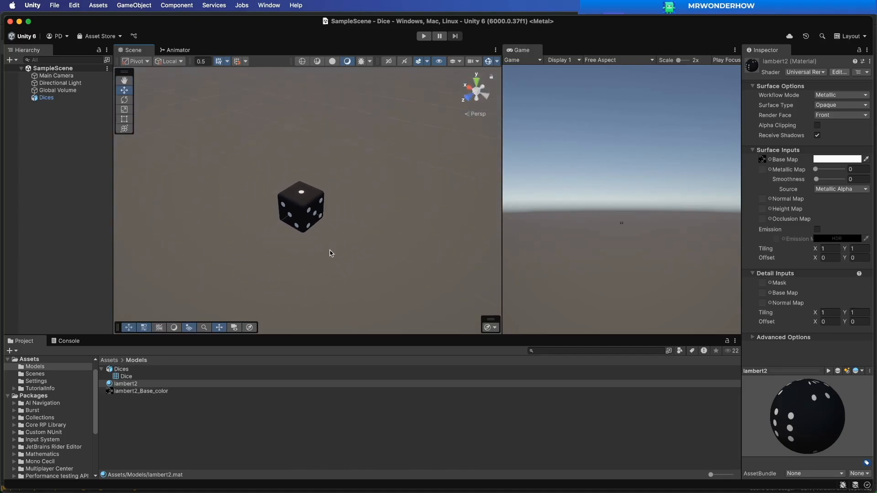
Step: Switch to Maya and create a polygon cube at the origin with Scale X 100 and Scale Z 10
click(72, 240)
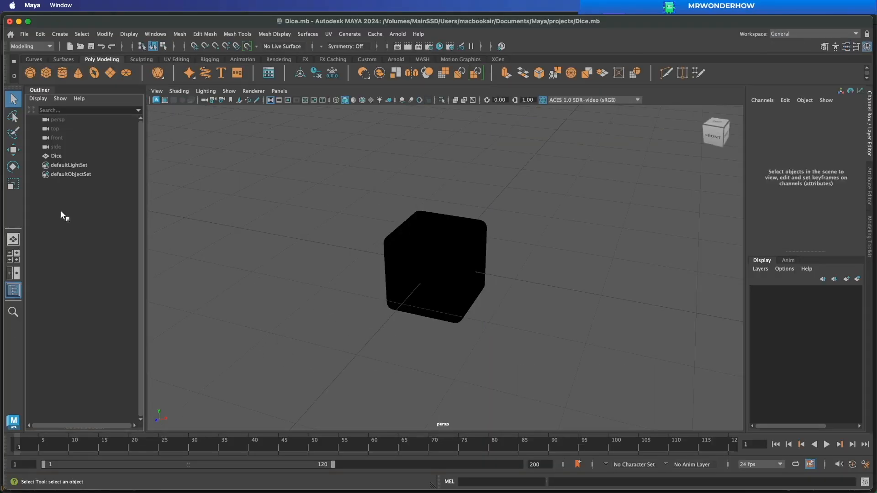
click(417, 274)
key(w)
click(845, 162)
text(100)
key(Return)
click(839, 176)
text(100)
key(Return)
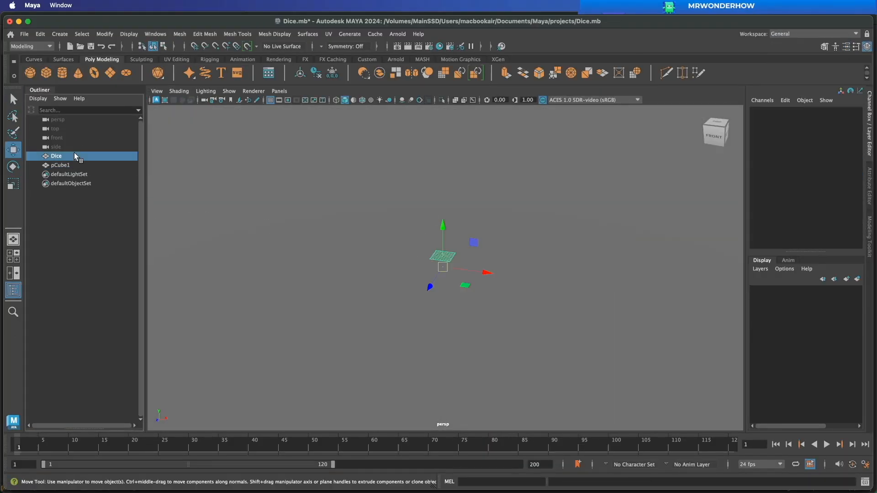
text(100)
key(Return)
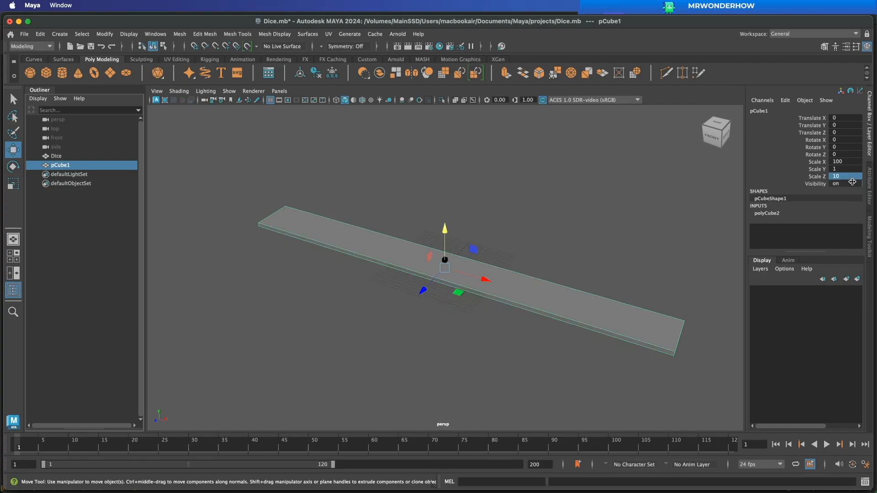
Step: Set the new cube's Scale Z to 50 and Scale X to 70 to form a floor slab, and save the scene
scroll(569, 312, up, 10)
alt+drag(569, 313, 516, 283)
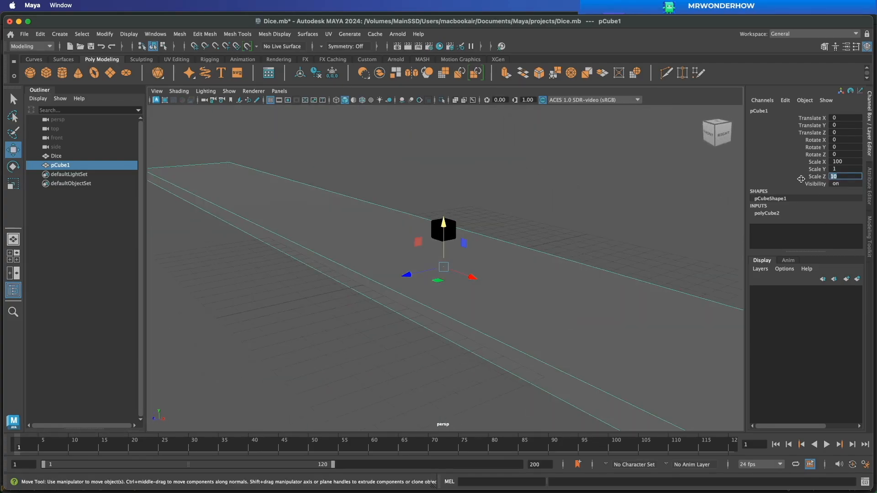
text(50)
key(Return)
scroll(513, 325, down, 10)
alt+drag(498, 312, 565, 333)
click(850, 160)
key(Return)
scroll(550, 328, up, 6)
scroll(566, 333, up, 5)
key(super+s)
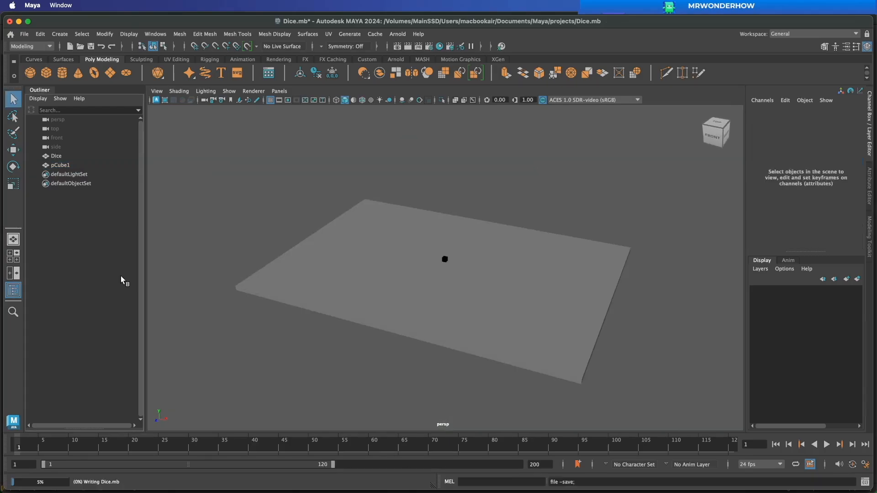
Step: Duplicate the floor slab and reshape the copy into a thin wall with Scale X about 1.18 and Scale Y 5
click(313, 245)
key(r)
key(super+d)
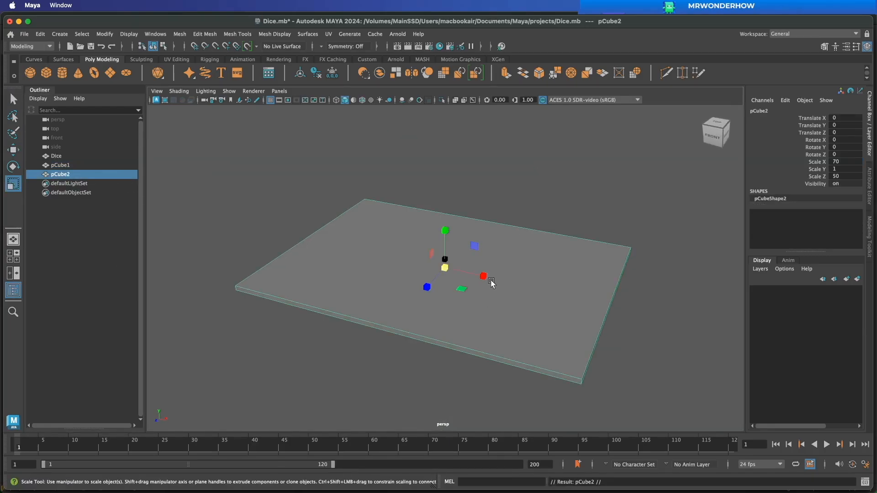
drag(484, 277, 445, 268)
drag(445, 231, 445, 133)
text(5)
key(Return)
key(w)
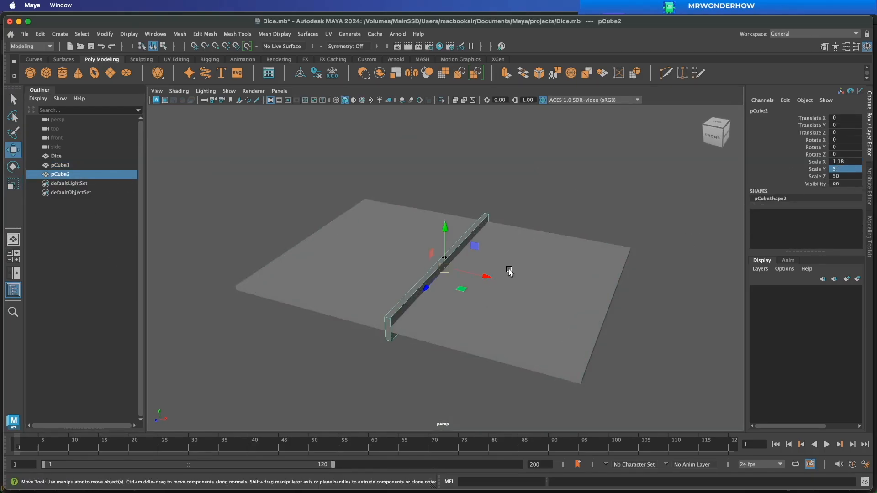
Step: Move the wall to the slab's short edge on the negative X side and raise it about 1.9 in Y
drag(483, 275, 336, 245)
scroll(297, 289, up, 5)
key(f)
alt+drag(315, 283, 299, 256)
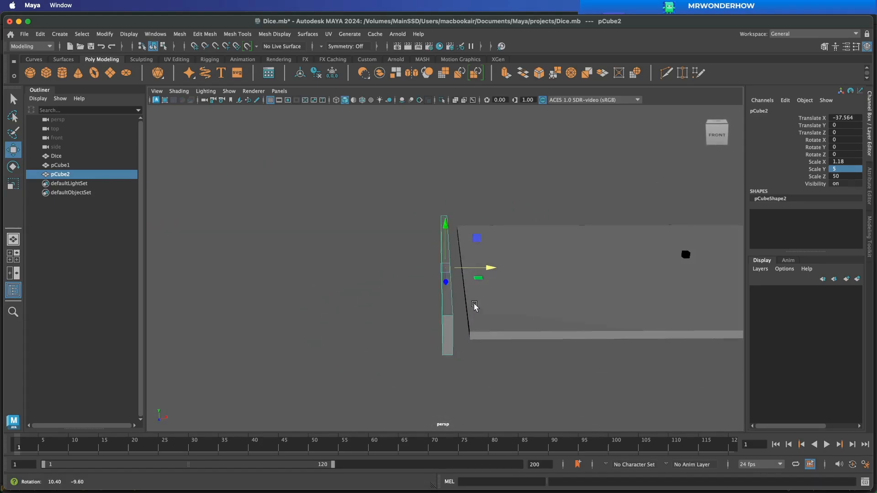
drag(487, 267, 501, 266)
drag(458, 222, 458, 209)
Step: Duplicate the wall, place the copy along the slab's opposite short edge, and save the scene
scroll(593, 315, down, 5)
alt+drag(639, 315, 470, 360)
key(super+d)
drag(383, 286, 612, 253)
alt+drag(595, 327, 340, 230)
click(320, 219)
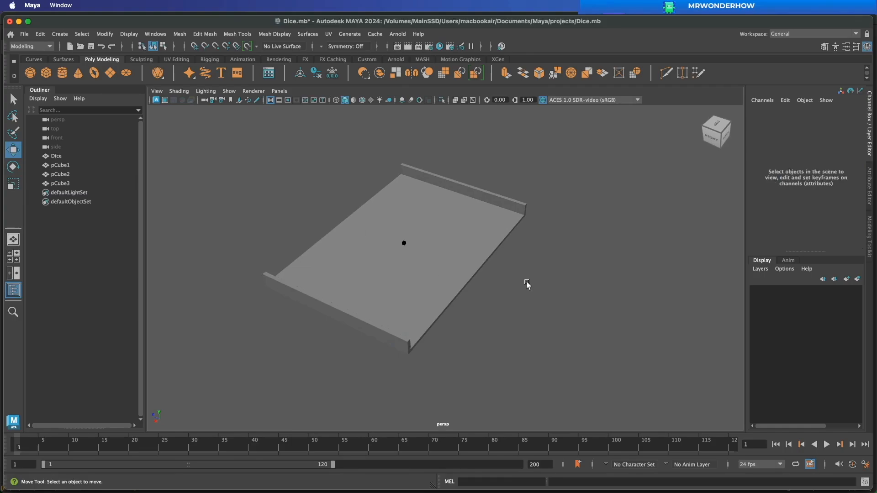
key(super+s)
Step: Duplicate the floor slab, narrow the copy to a Scale Z of about 2.08, and set both end walls' Scale X to 2
scroll(527, 286, up, 5)
alt+drag(502, 299, 540, 305)
alt+middle_drag(540, 305, 578, 256)
click(290, 214)
key(super+d)
key(r)
drag(401, 267, 432, 248)
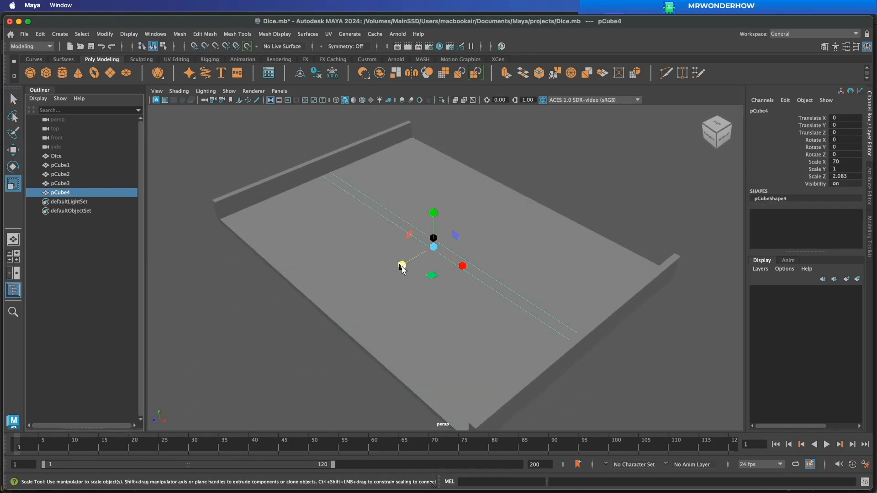
click(82, 184)
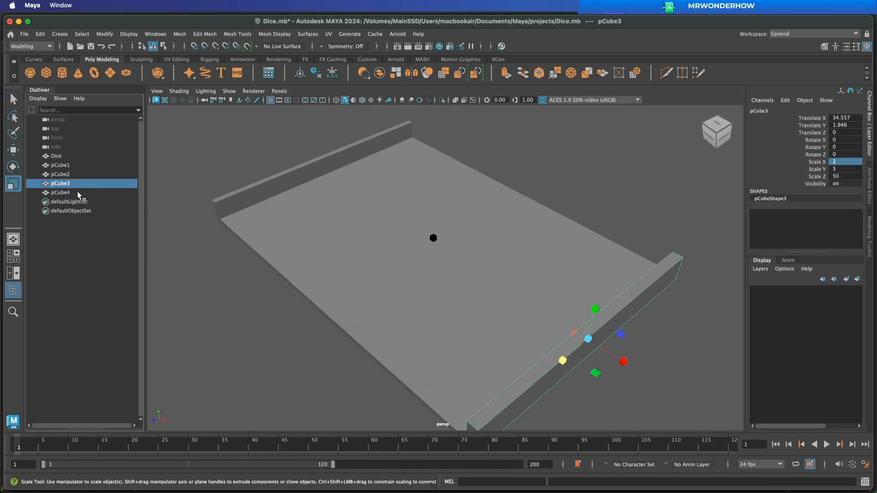
click(92, 174)
Step: Move the narrow slab copy to the floor's long edge at about 26 in Z and make it a wall with Scale Y 5
click(79, 189)
key(w)
drag(401, 264, 275, 337)
click(847, 169)
text(5)
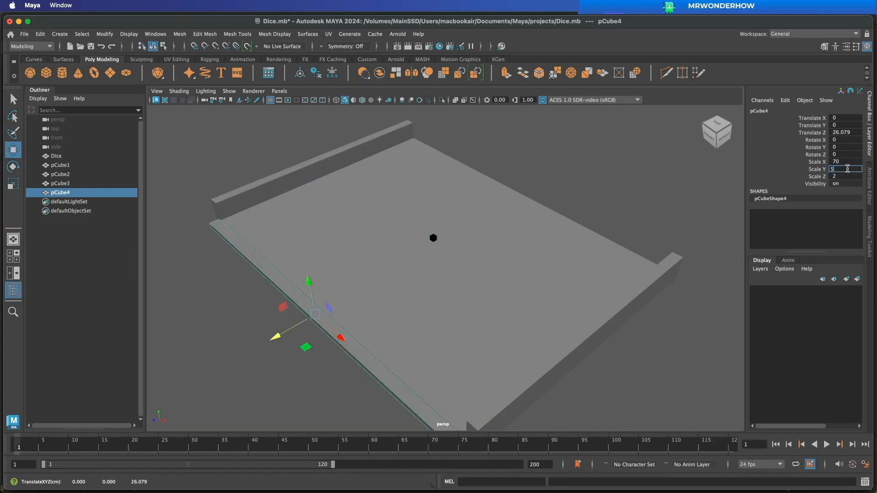
key(Return)
alt+drag(496, 379, 437, 332)
drag(282, 183, 242, 278)
click(233, 232)
Step: Duplicate the long wall, place the copy along the floor's opposite long edge, and save the scene
click(71, 194)
key(super+d)
drag(235, 249, 514, 238)
alt+drag(604, 266, 178, 297)
click(608, 266)
key(super+s)
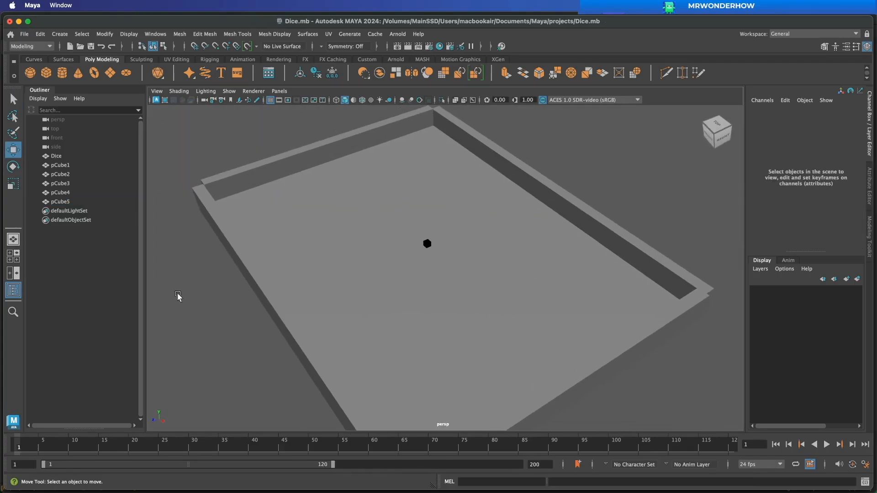
click(341, 212)
alt+drag(478, 197, 473, 181)
click(197, 160)
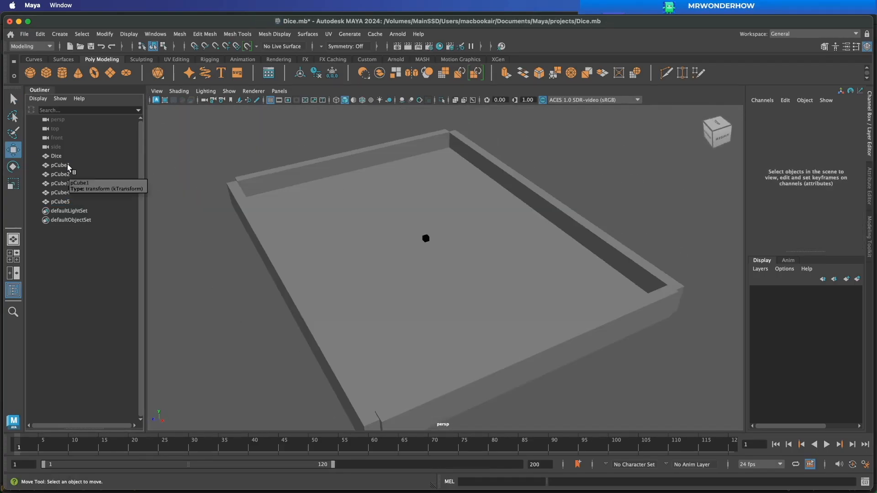
Step: Combine the floor and four walls into one mesh, delete its history, freeze its transformations, and save the scene
click(70, 167)
shift+click(69, 203)
click(180, 35)
click(199, 67)
key(super+s)
key(alt+shift+d)
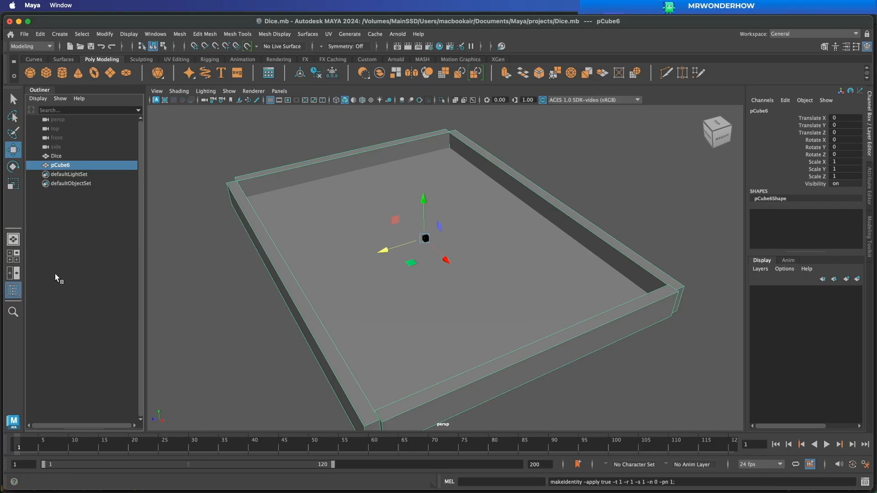
key(super+s)
Step: Switch to the UV Editing workspace, apply automatic UV mapping to the tray, and save the scene
click(799, 34)
click(783, 111)
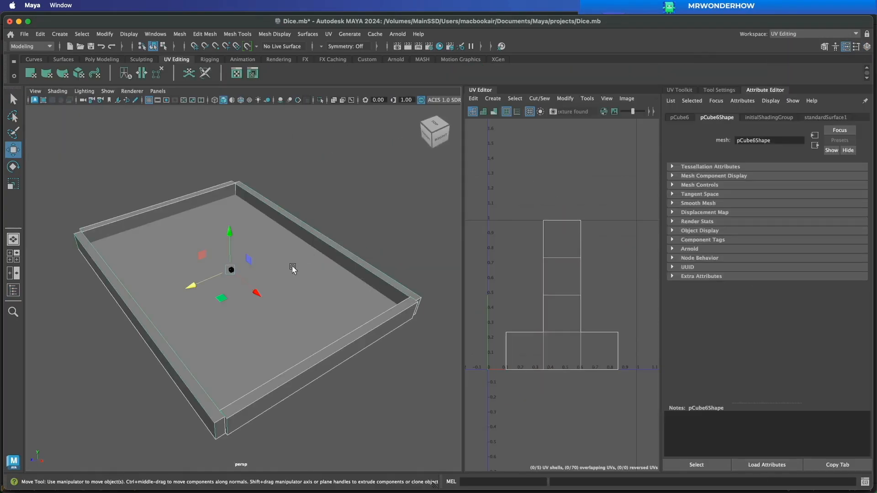
click(328, 35)
click(356, 90)
click(317, 191)
key(q)
right_drag(337, 163, 366, 149)
mouse_move(334, 267)
alt+mouse_down()
mouse_move(366, 220)
mouse_move(322, 275)
alt+mouse_up()
key(super+s)
Step: Return to the General workspace and export the selected tray as an FBX file named table
click(813, 33)
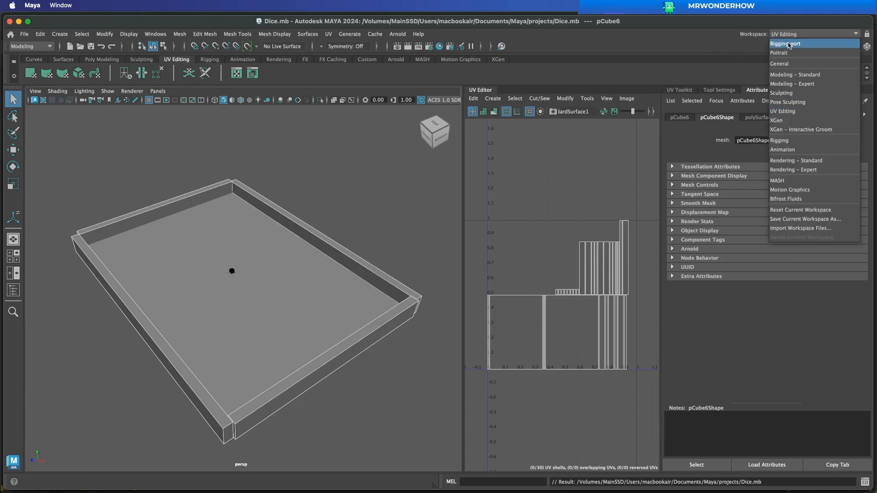
click(788, 62)
right_drag(503, 231, 530, 208)
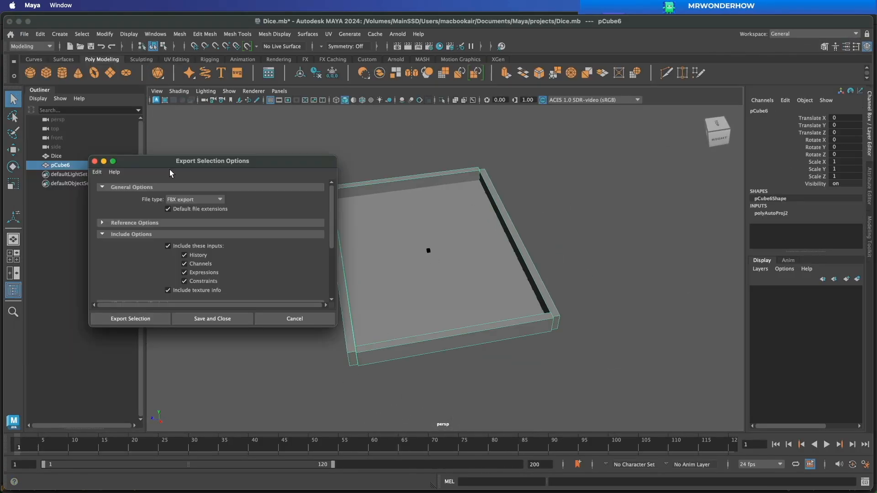
click(130, 318)
text(ta)
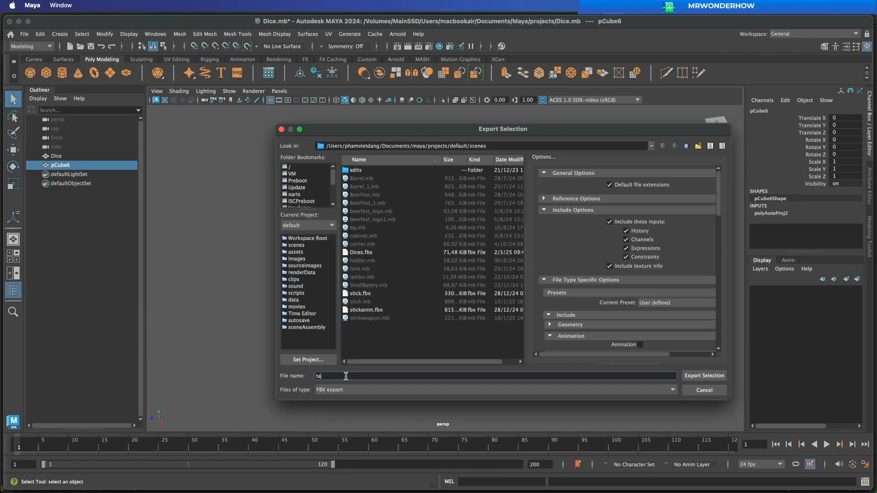
text(ble)
key(Return)
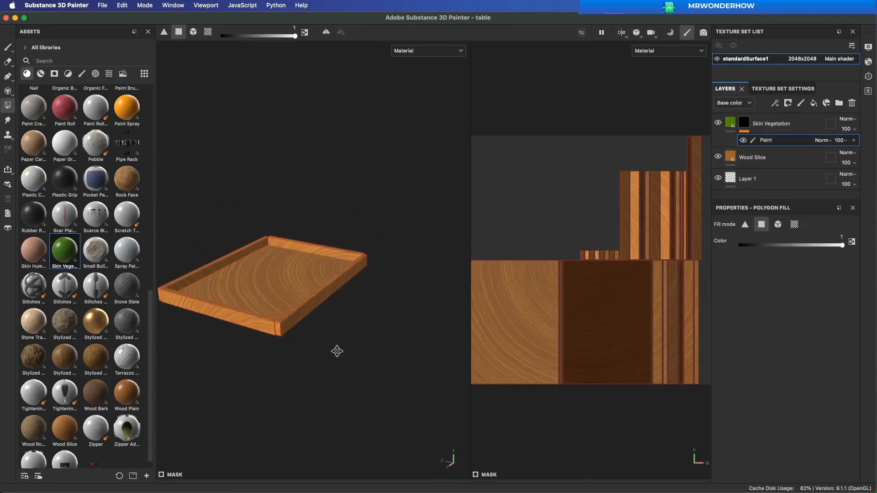
Step: In Substance 3D Painter, try to polygon-fill individual tray faces in the Skin Vegetation mask, undoing each attempt
alt+right_drag(337, 352, 341, 389)
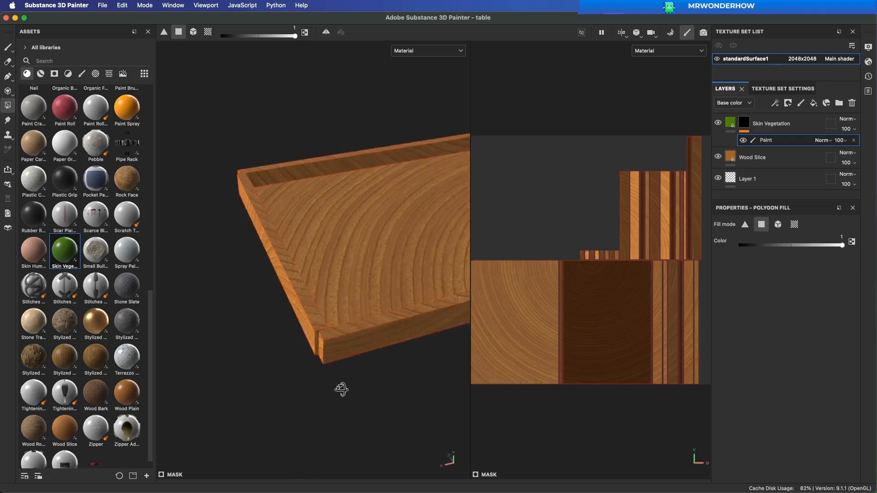
alt+drag(341, 389, 357, 281)
click(301, 324)
key(super+z)
click(338, 331)
key(super+z)
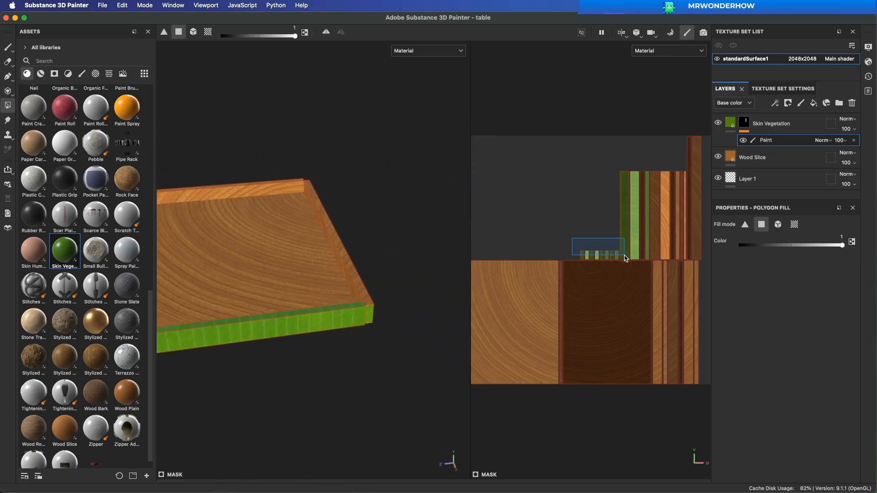
Step: Fill the faces of all the tray's walls in the Skin Vegetation mask, leaving the floor in Wood Slice
drag(624, 256, 625, 256)
alt+drag(373, 284, 299, 285)
drag(553, 192, 695, 207)
alt+middle_drag(592, 426, 504, 387)
drag(633, 396, 565, 205)
alt+middle_drag(533, 395, 645, 396)
scroll(582, 376, up, 4)
alt+middle_drag(570, 371, 626, 379)
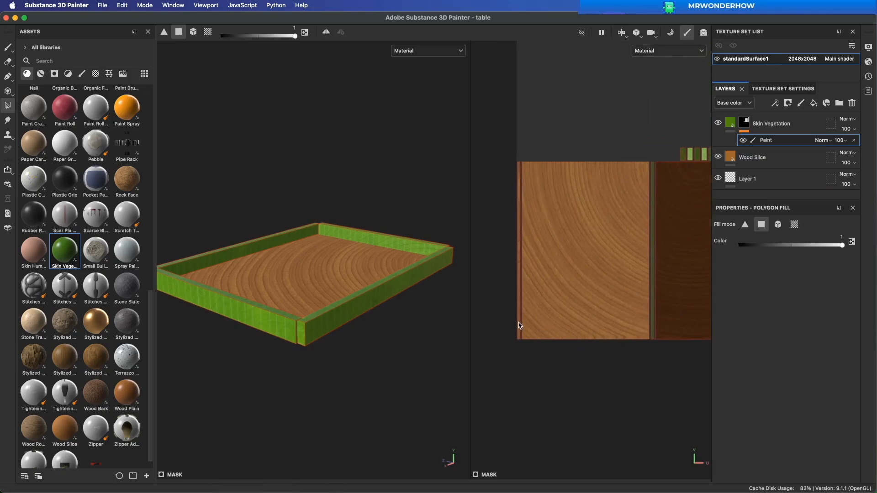
alt+drag(408, 374, 368, 374)
scroll(350, 339, down, 5)
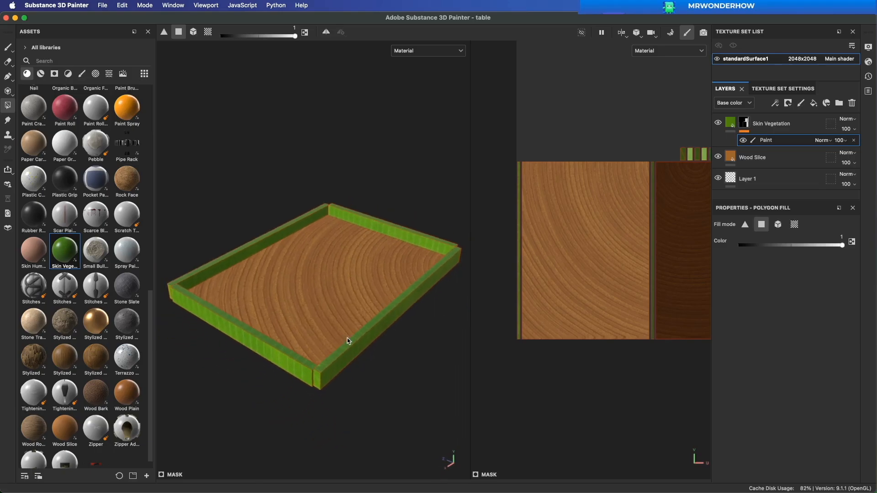
mouse_move(470, 322)
mouse_down()
mouse_move(395, 319)
mouse_move(480, 311)
mouse_up()
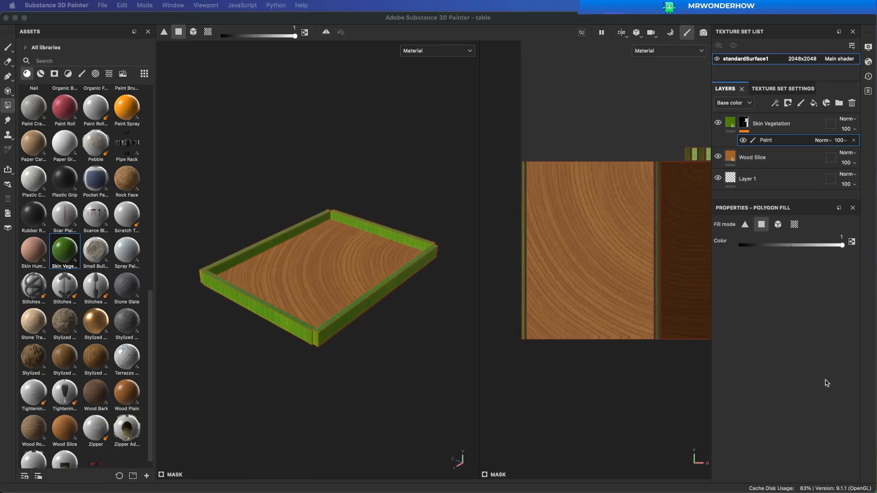
Step: Export the tray's textures to the TableExport folder and open Downloads in Finder
click(806, 378)
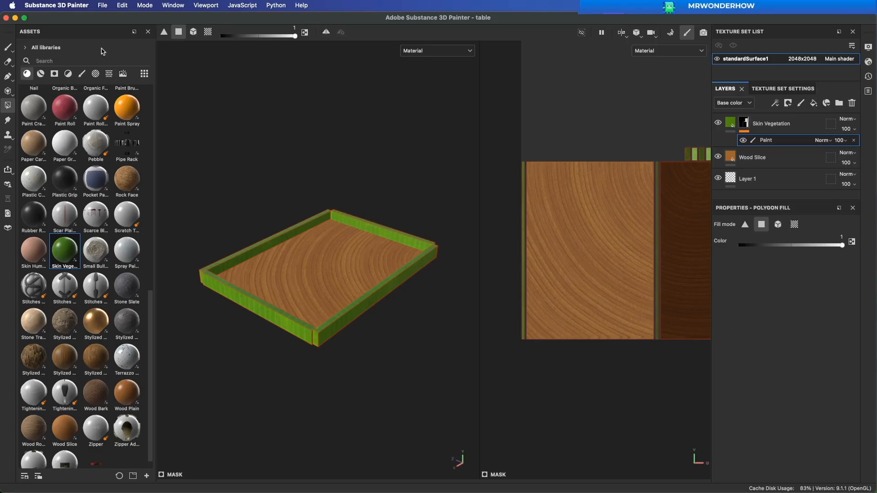
click(102, 5)
click(119, 151)
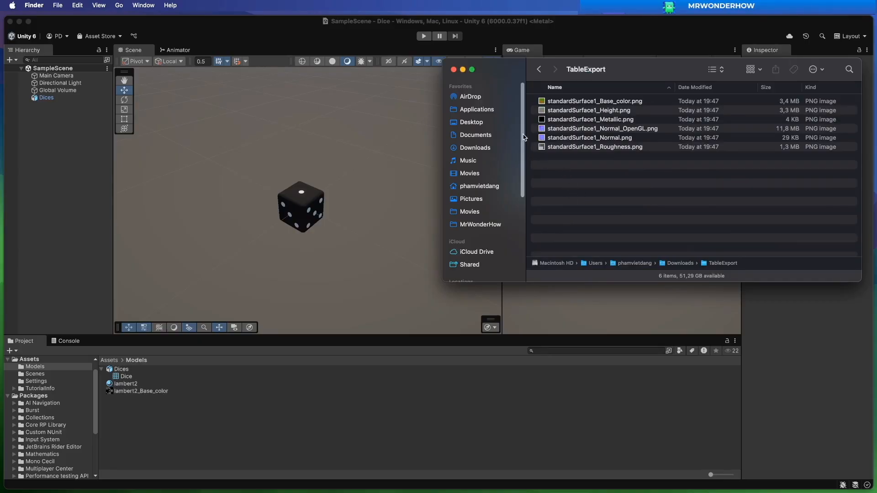
click(475, 148)
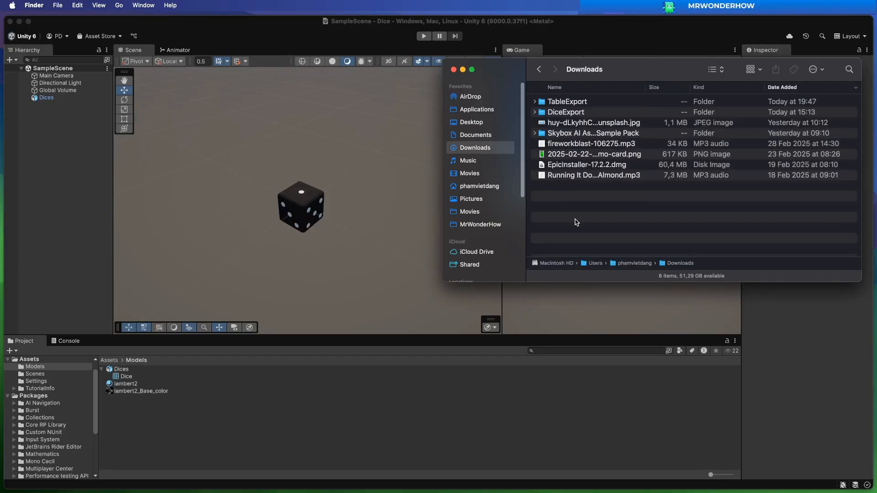
Step: Import table.fbx from the Maya scenes folder into the Unity project's Models folder
click(798, 355)
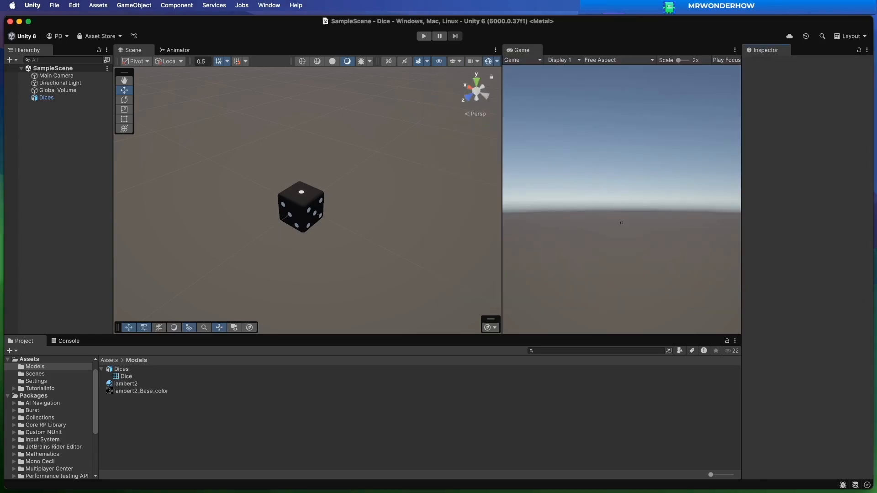
key(super+Tab)
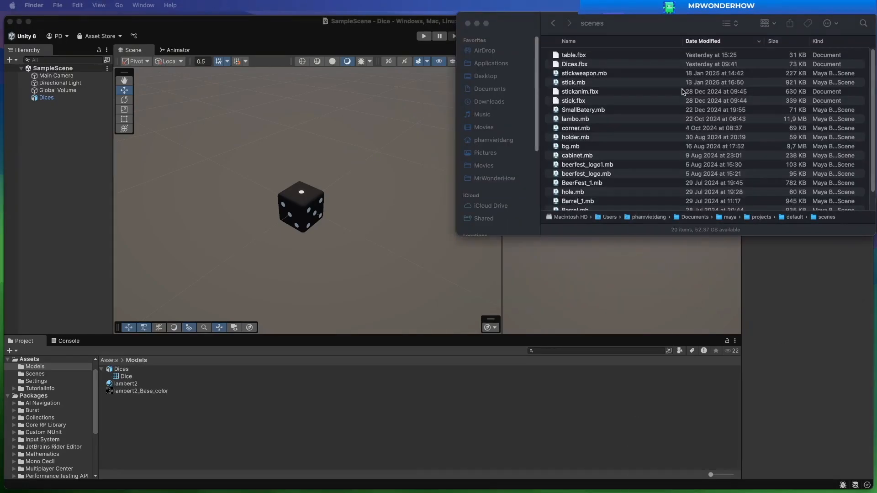
click(630, 29)
drag(556, 57, 134, 375)
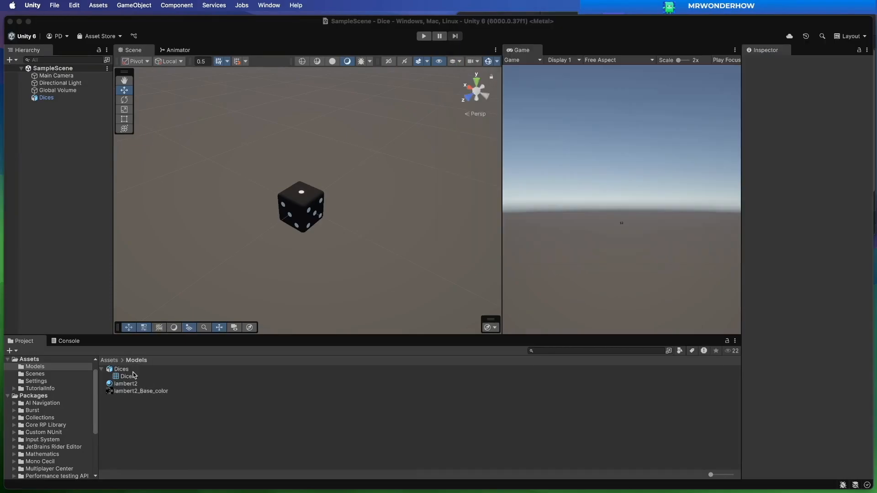
click(109, 361)
click(41, 368)
Step: Rename the lambert2 material DiceMat and its colour texture Dice_Base_color
click(137, 384)
key(Return)
text(DiceMat)
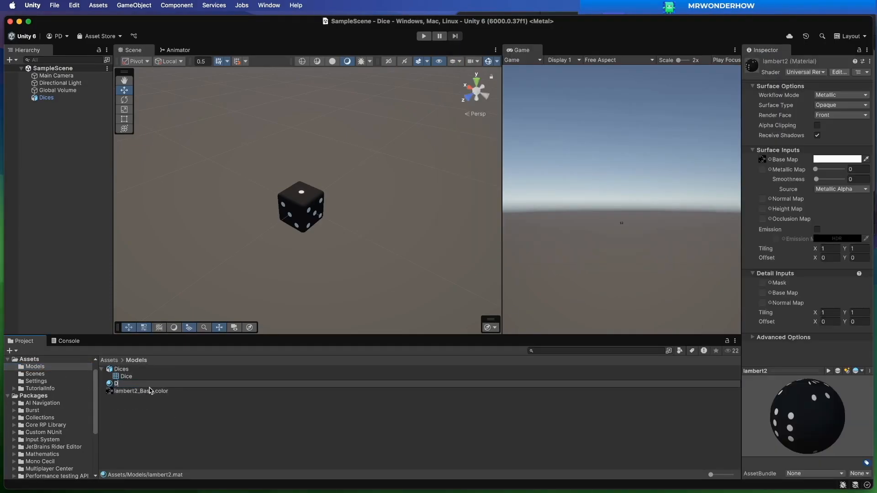
key(Return)
click(129, 392)
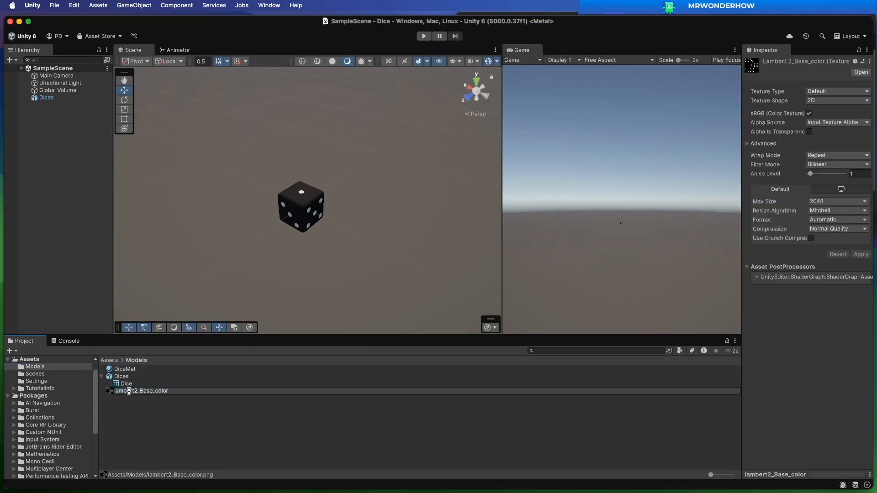
text(Dice)
key(Return)
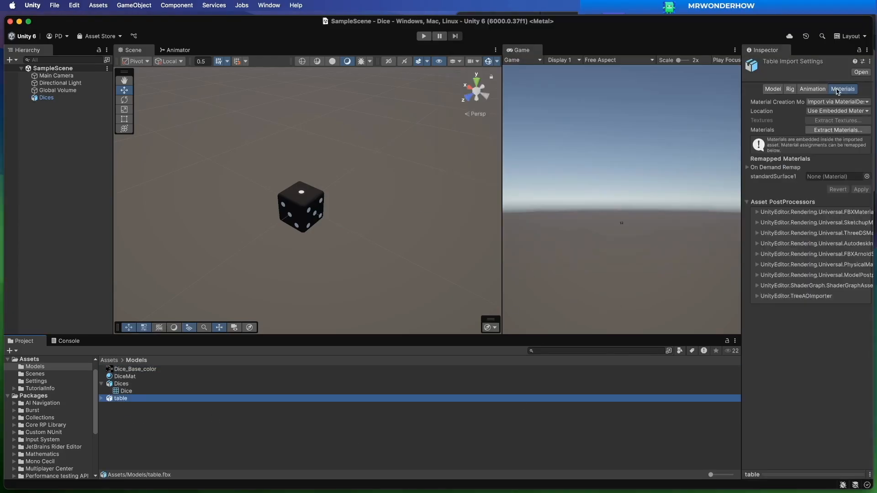
Step: Set the table model's import Scale Factor to 10, apply it, and extract the model's materials into Models
click(775, 91)
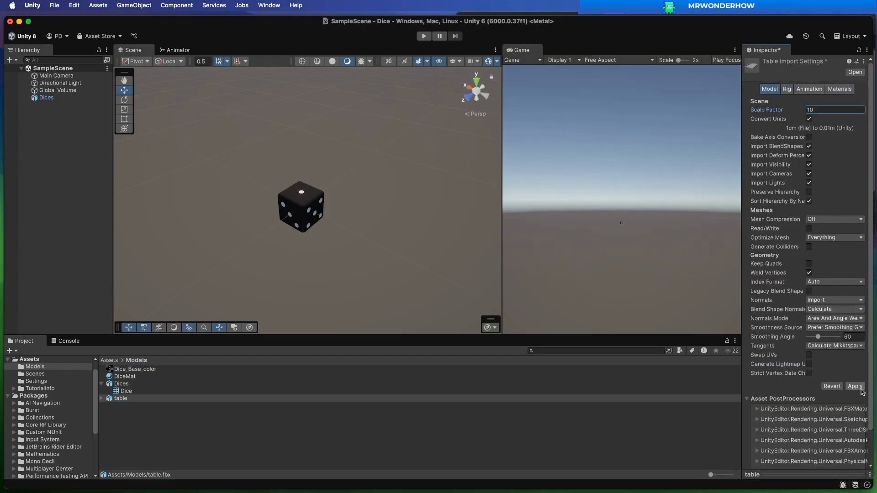
click(860, 388)
click(840, 89)
click(815, 129)
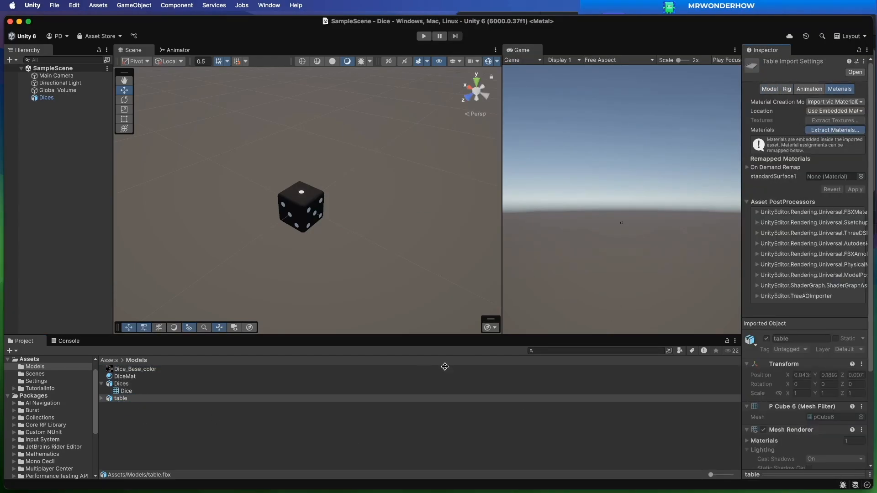
Step: Rename the extracted standardSurface1 material tableMat
click(146, 399)
key(Return)
text(t)
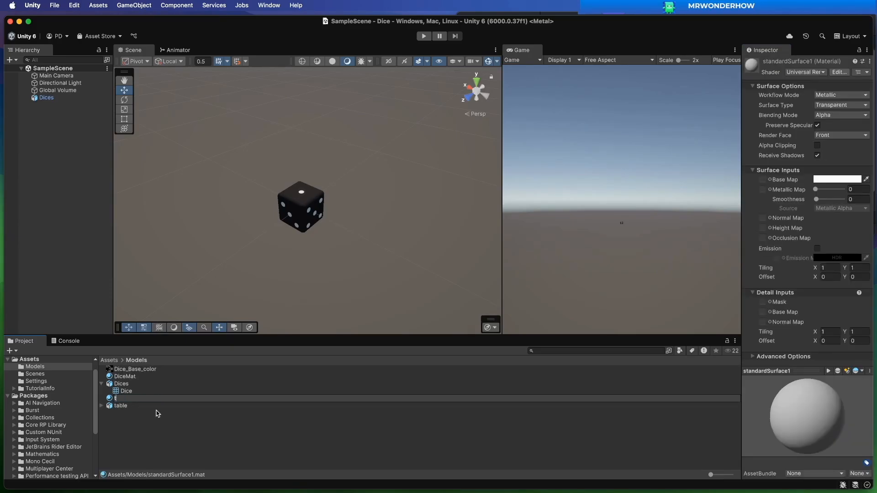
text(ableMat)
key(Return)
click(300, 436)
Step: Import standardSurface1_Base_color.png from the TableExport folder into Models and rename it Table_Base_color
key(super+Tab)
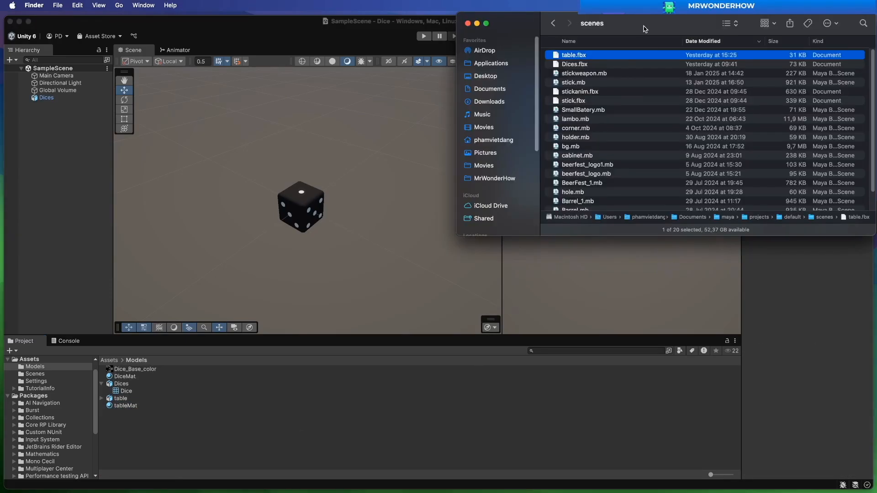
drag(644, 26, 641, 34)
click(486, 110)
double_click(581, 65)
click(584, 66)
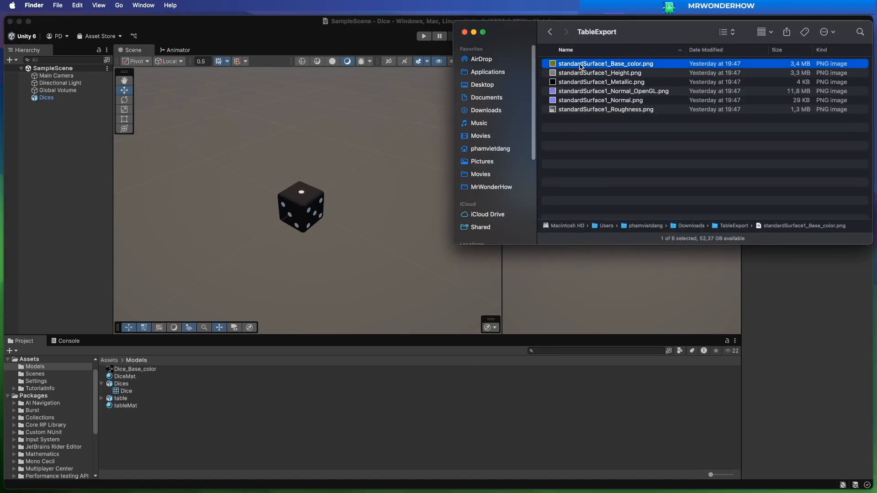
drag(580, 66, 156, 401)
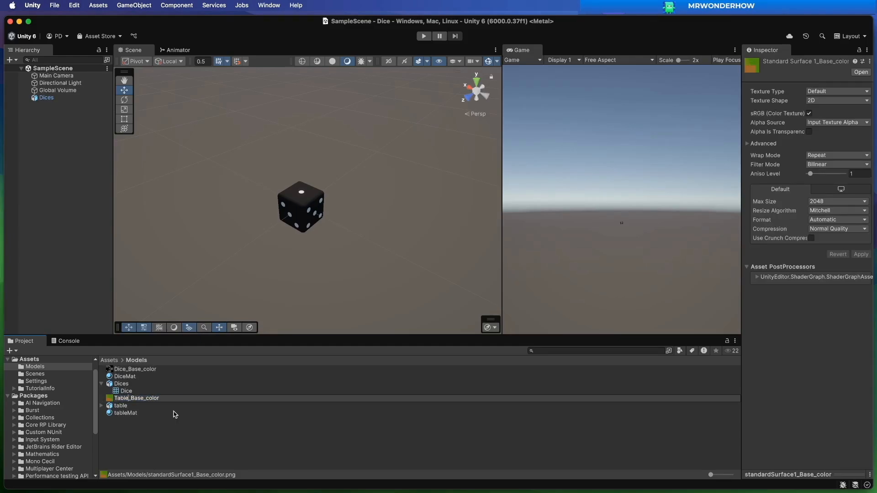
key(Return)
click(111, 426)
Step: Add the table model to the SampleScene hierarchy and reset its Transform
click(125, 413)
drag(120, 398, 55, 109)
click(869, 111)
click(847, 125)
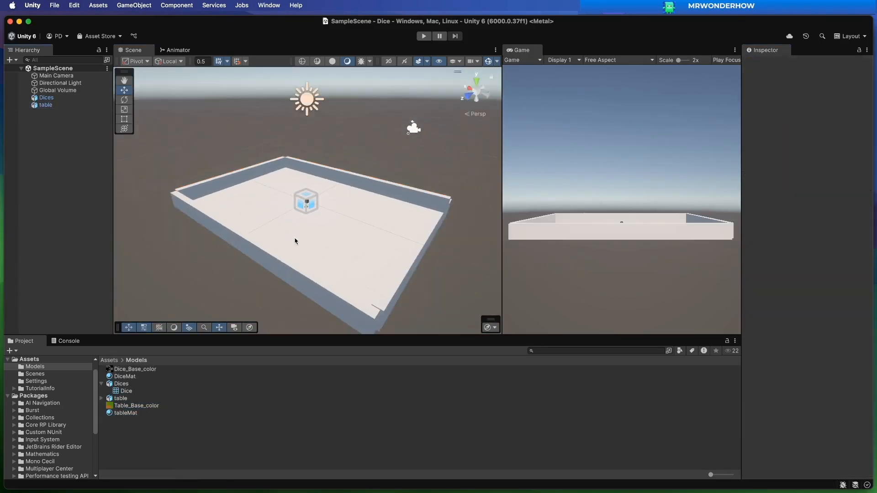
Step: Assign the Table_Base_color texture as the base map of tableMat
scroll(294, 241, up, 2)
click(121, 398)
click(125, 412)
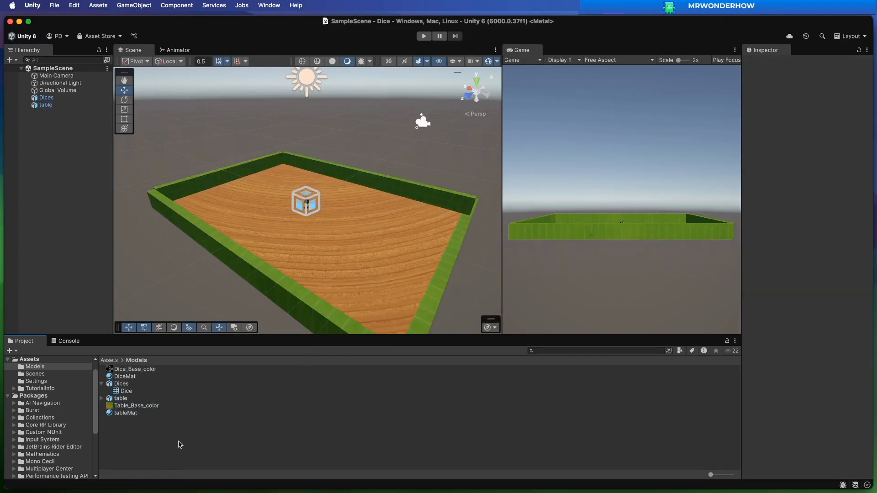
click(125, 413)
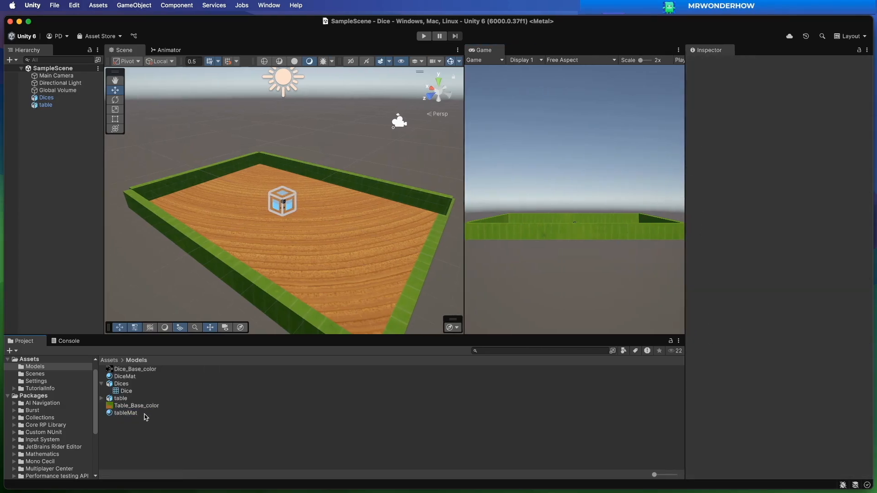
click(143, 413)
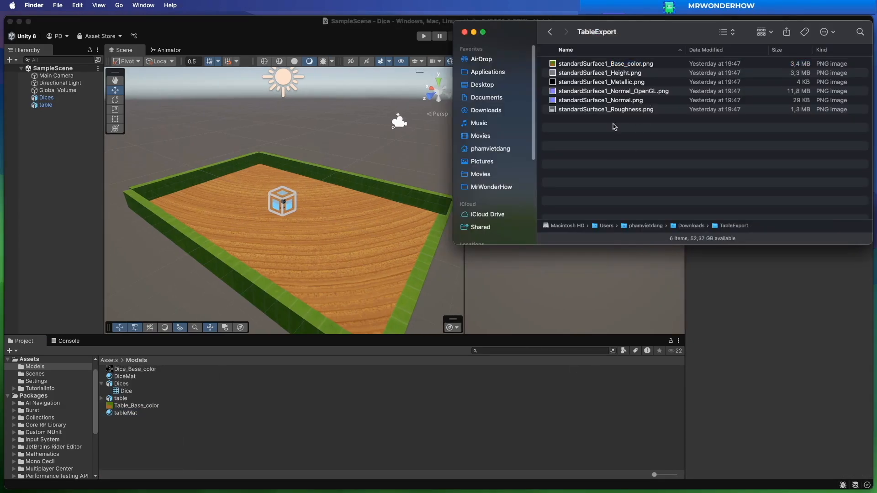
Step: Import the Height, Metallic, Normal and Roughness textures from the TableExport folder into Models
click(600, 73)
super+click(601, 82)
super+click(634, 102)
super+click(632, 110)
drag(568, 109, 168, 406)
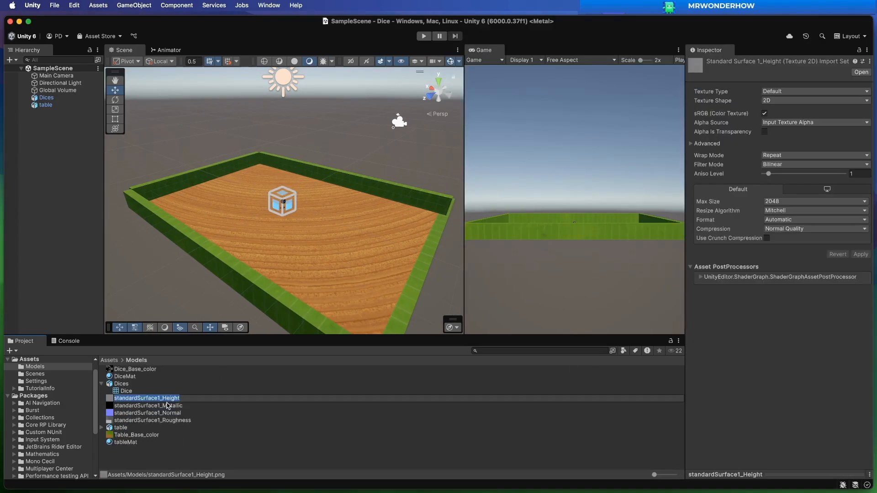
Step: Rename the standardSurface1_Height and standardSurface1_Metallic textures in Models to Table_Height and Table_Metallic
text(Table)
key(Return)
click(148, 400)
key(Return)
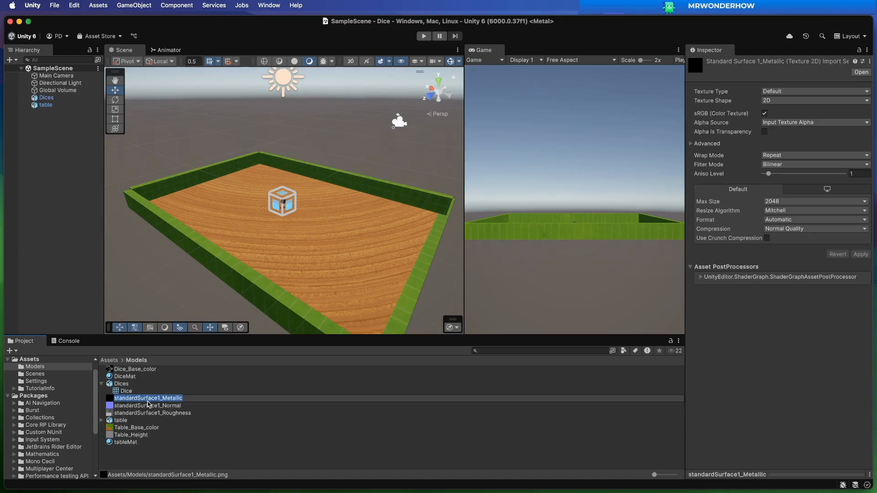
text(Table)
key(Return)
Step: Rename the standardSurface1_Normal and standardSurface1_Roughness textures in Models to Table_Normal and Table_Roughness
click(149, 398)
key(Return)
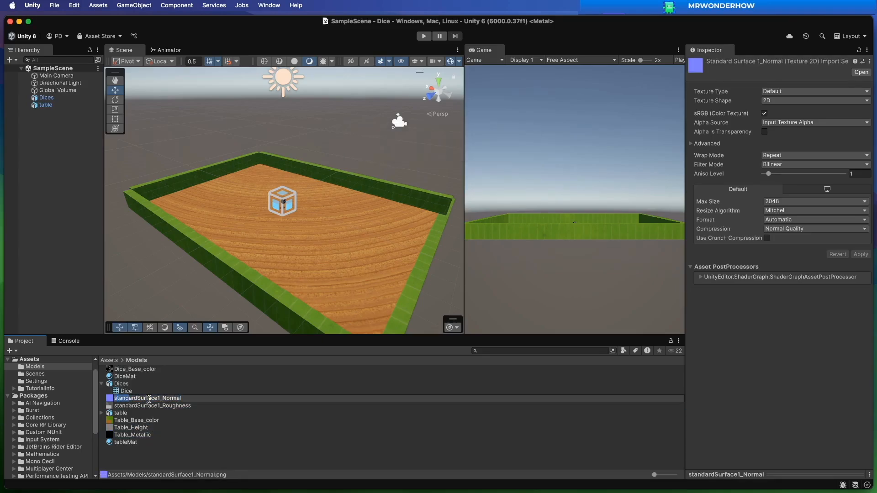
text(Table)
key(Return)
click(143, 398)
key(Return)
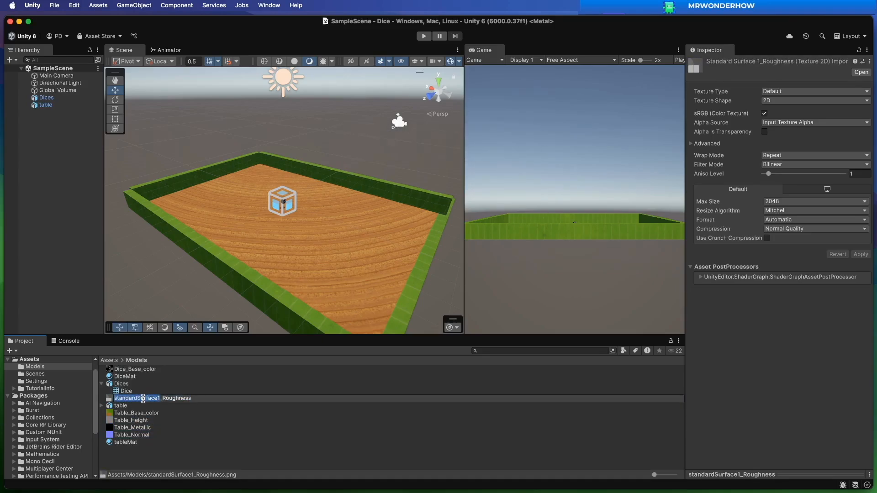
text(Table)
key(Return)
Step: Assign the table's metallic, normal and height maps to tableMat and set the Table_Normal texture type to Normal map
click(126, 442)
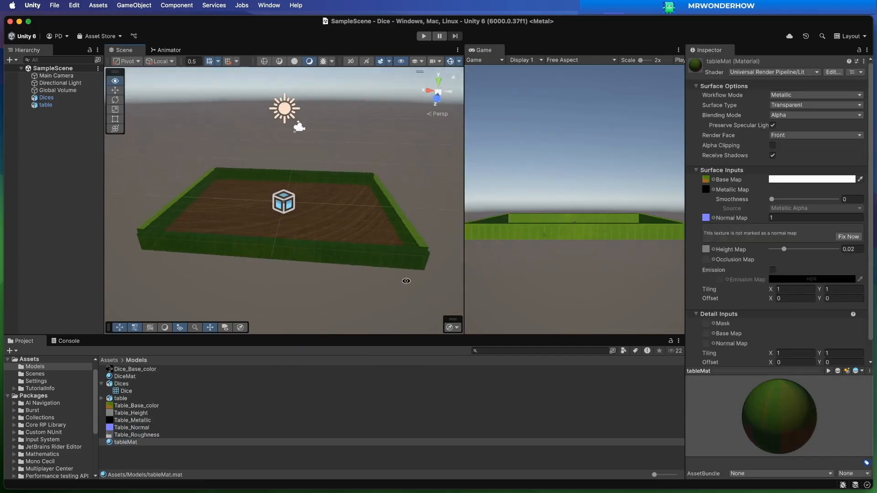
click(137, 427)
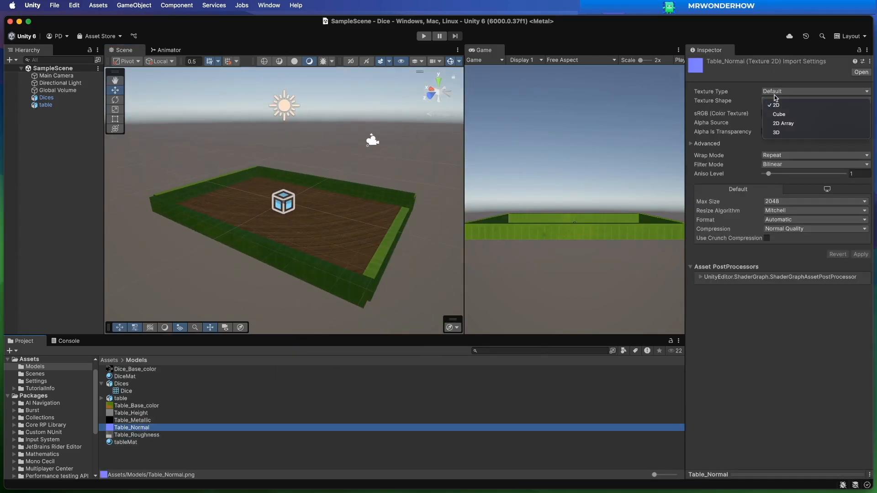
click(774, 95)
click(786, 102)
click(861, 254)
Step: Set the smoothness of the tableMat material to 0.283
click(125, 442)
scroll(316, 266, up, 5)
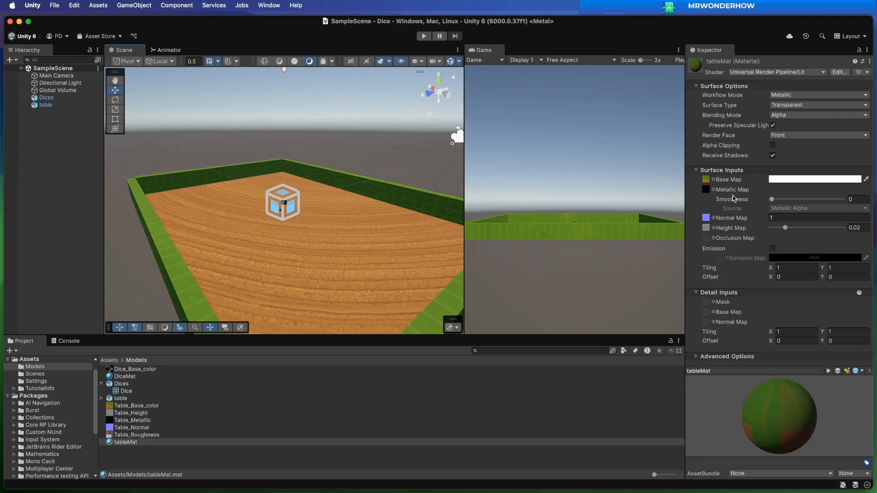
drag(772, 200, 792, 199)
scroll(292, 292, down, 3)
mouse_move(292, 315)
alt+mouse_down()
mouse_move(288, 294)
mouse_move(289, 320)
alt+mouse_up()
scroll(299, 266, up, 7)
middle_drag(286, 249, 286, 249)
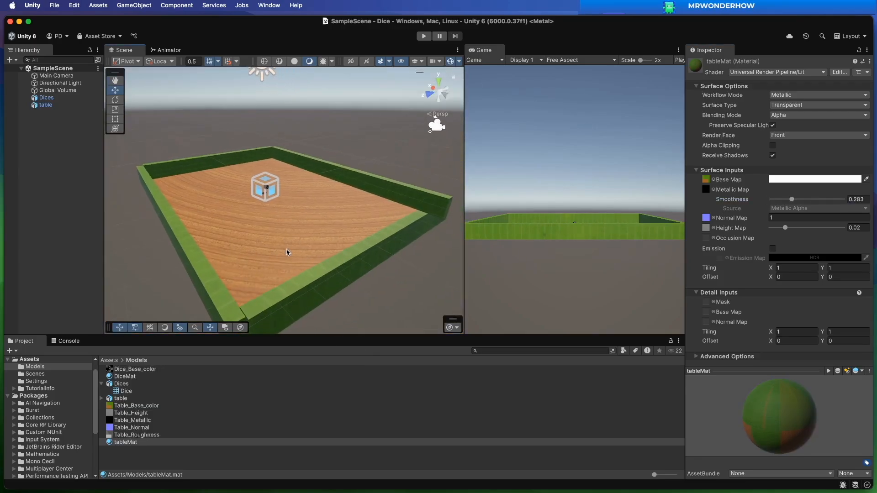
Step: Turn off the gizmo icons in the Scene view so the dice on the tray is unobstructed
click(48, 293)
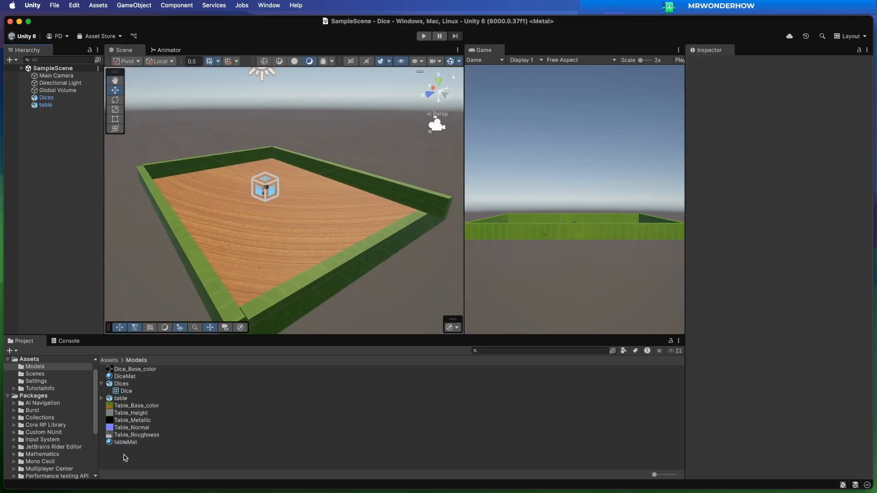
scroll(286, 203, up, 5)
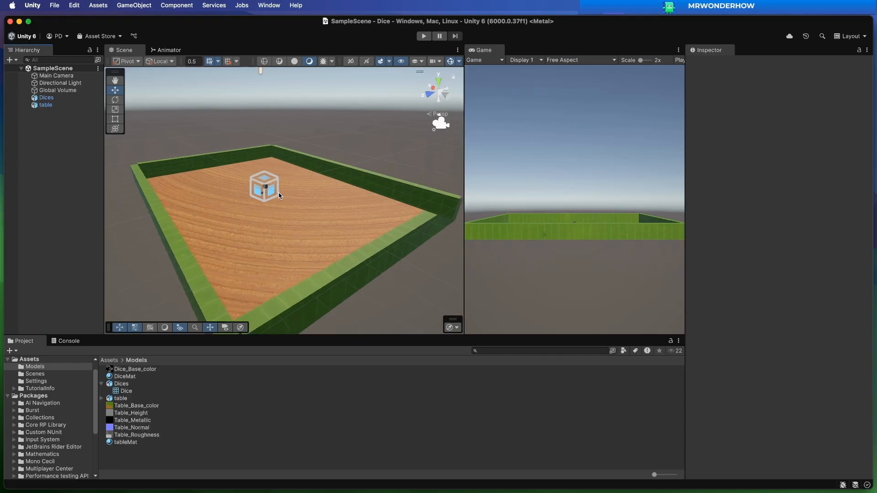
click(450, 63)
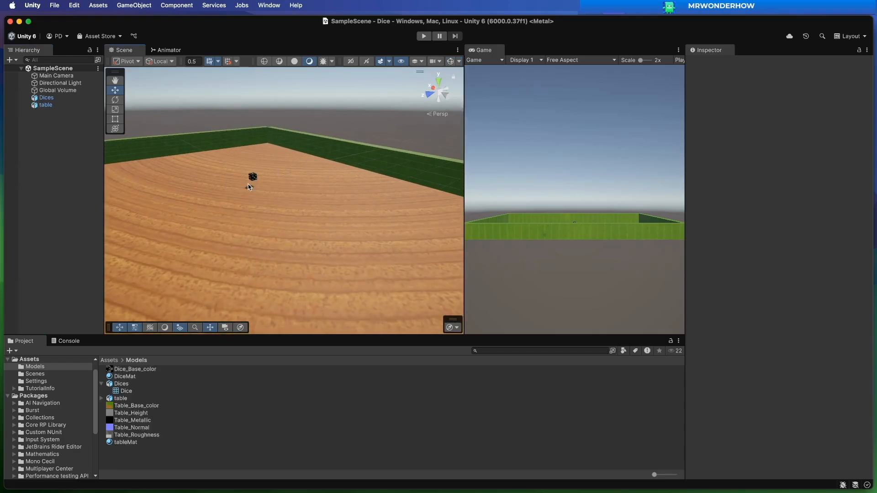
scroll(248, 186, up, 5)
alt+drag(227, 211, 279, 250)
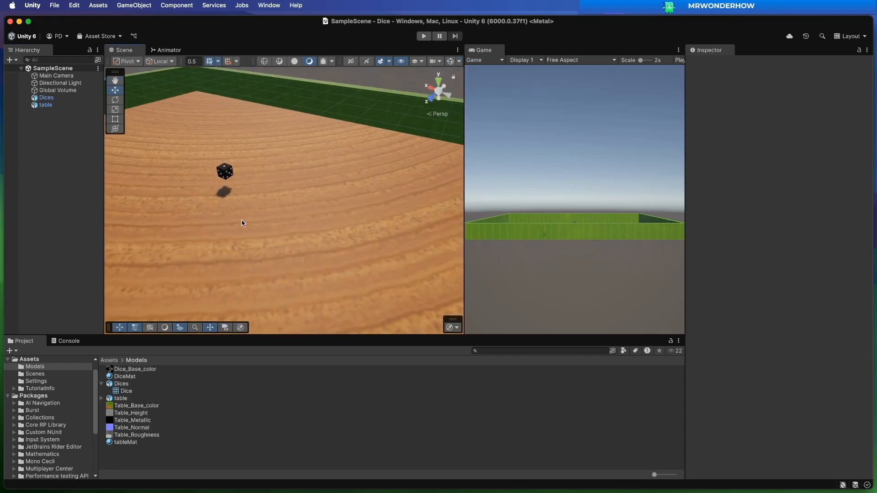
Step: Set the Dices model's import scale factor to 20 and apply it
scroll(119, 199, down, 5)
click(157, 383)
click(750, 89)
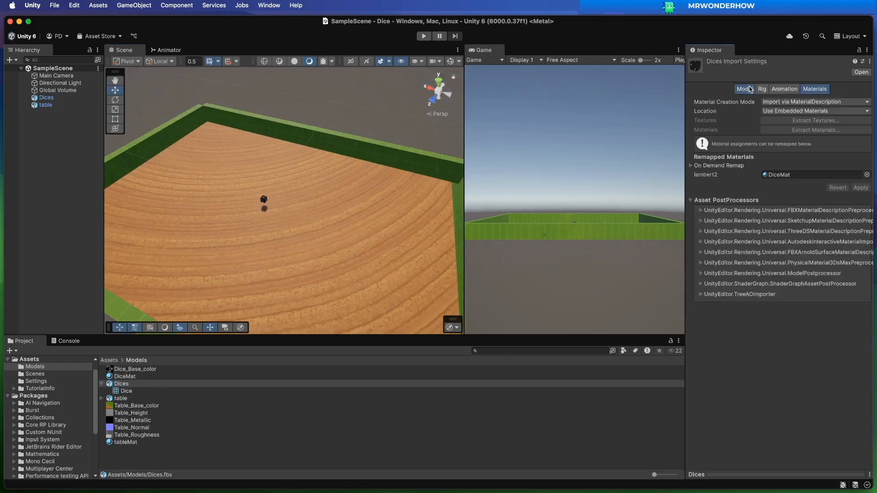
click(776, 109)
text(20)
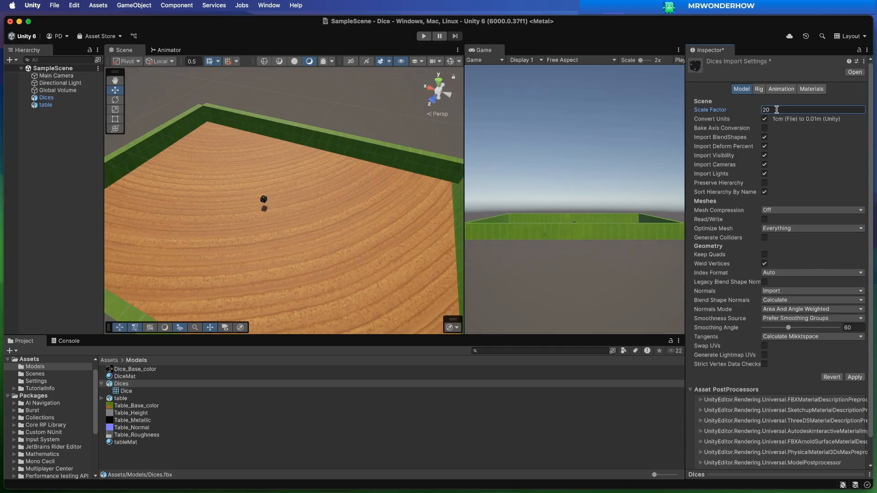
click(855, 377)
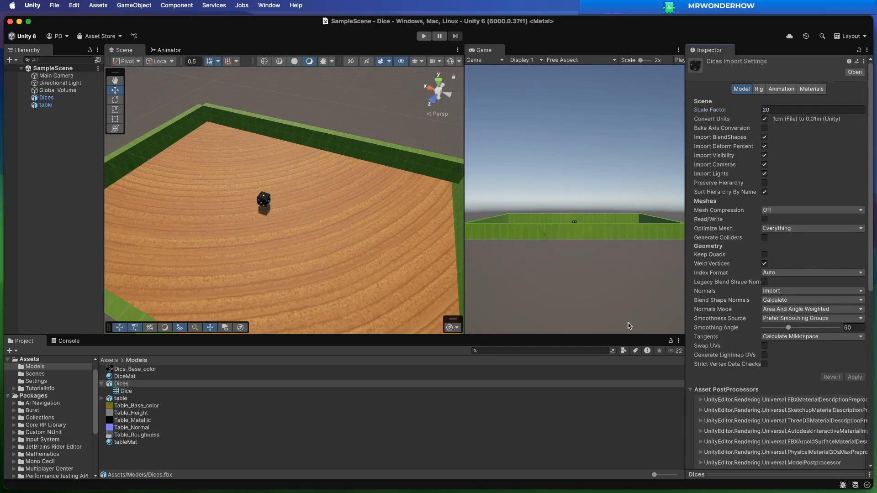
Step: Examine the enlarged dice and its size relative to the tray from several angles
scroll(257, 230, up, 6)
alt+drag(256, 230, 280, 220)
scroll(280, 220, down, 5)
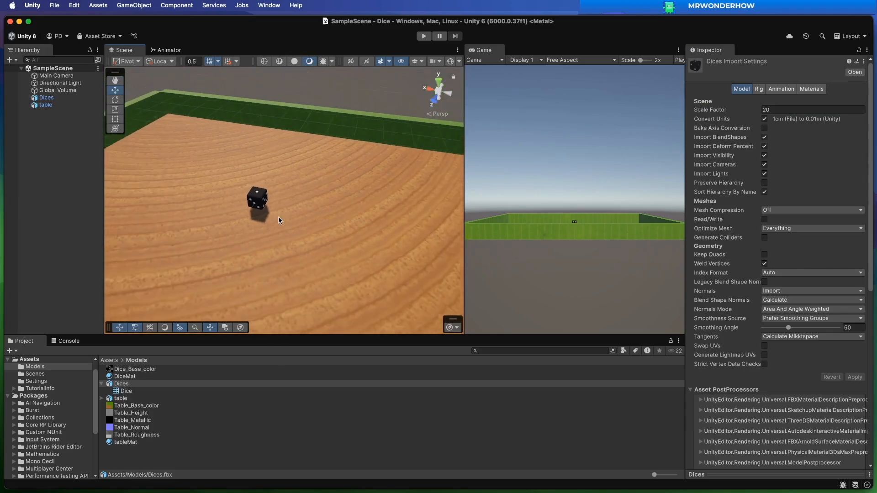
click(52, 219)
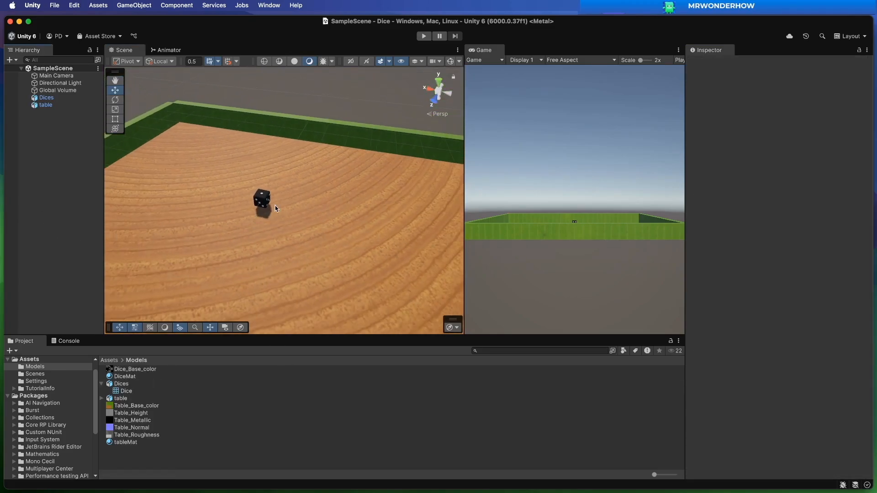
scroll(281, 205, down, 4)
scroll(281, 206, up, 4)
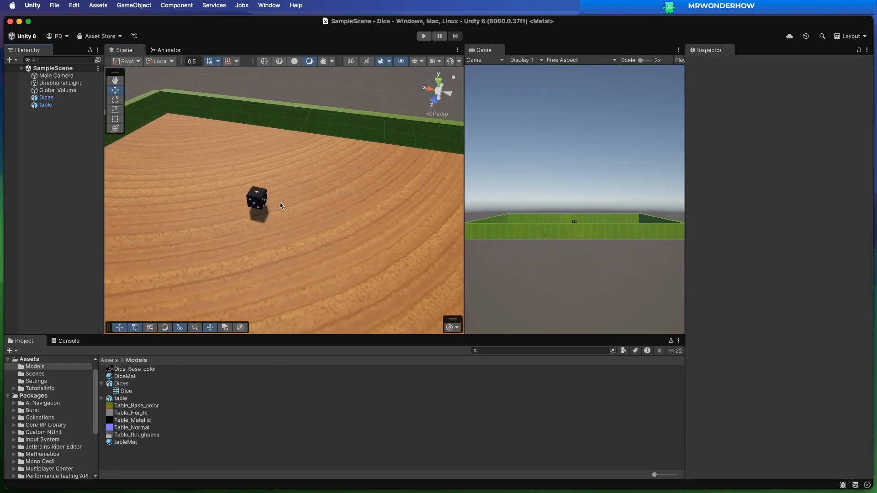
alt+drag(280, 205, 362, 190)
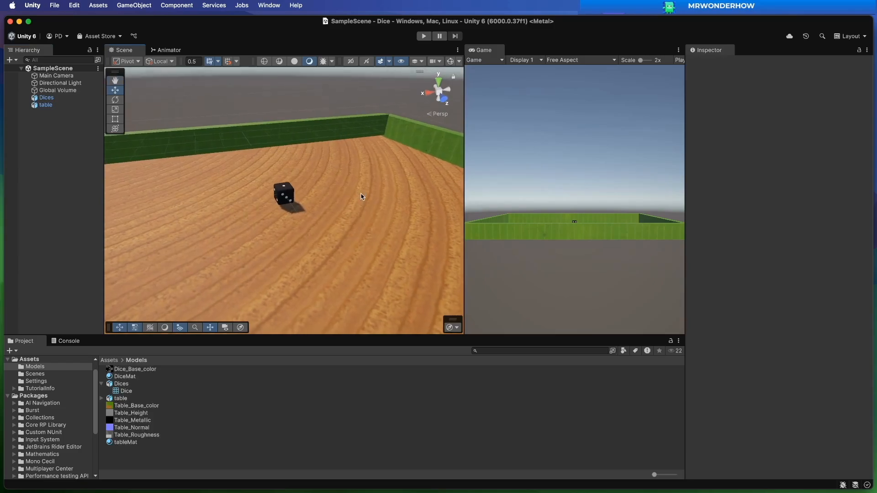
Step: Raise the dice above the tray floor and align the Main Camera with a close view of it
click(62, 98)
mouse_move(264, 254)
alt+mouse_down()
mouse_move(324, 198)
mouse_move(260, 261)
alt+mouse_up()
drag(283, 165, 250, 219)
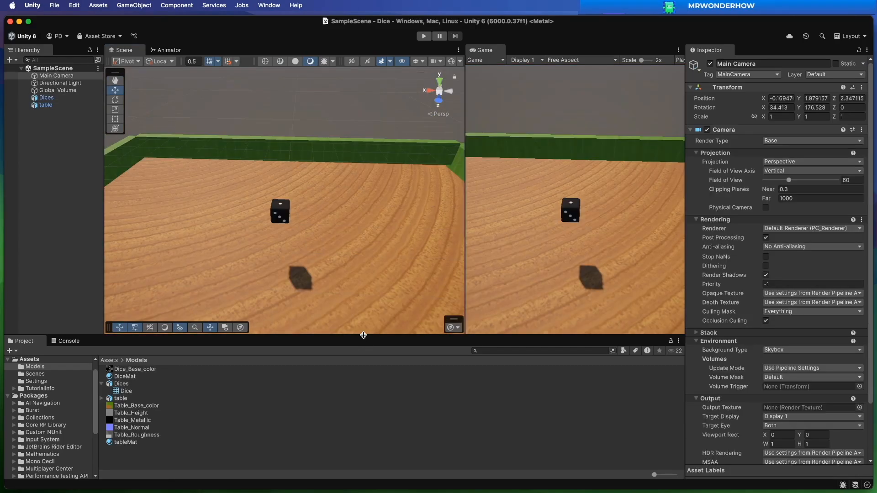
alt+drag(283, 242, 292, 259)
click(330, 113)
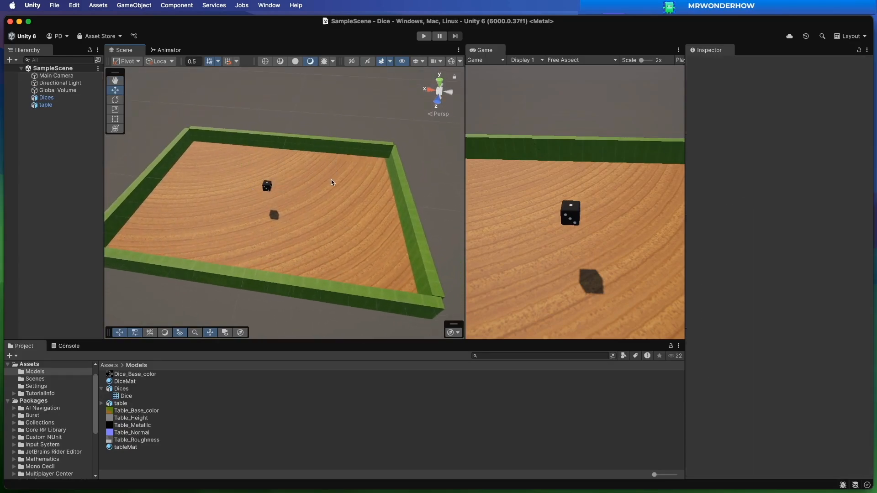
scroll(325, 204, down, 1)
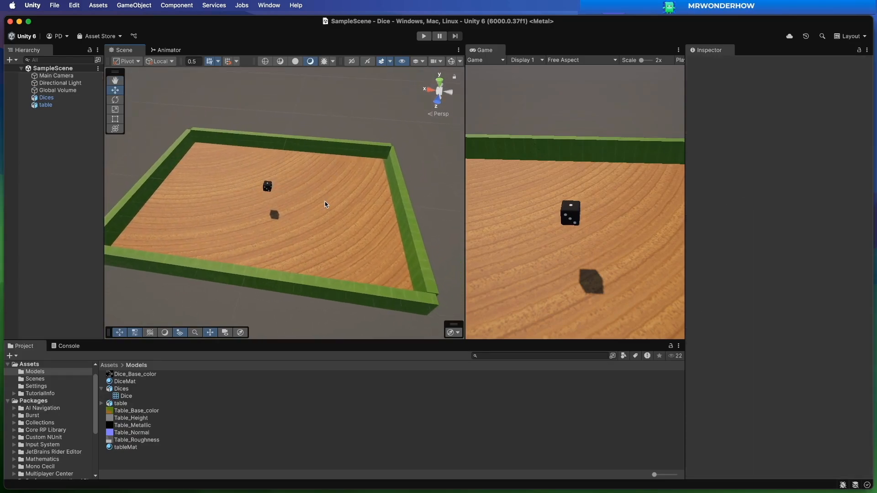